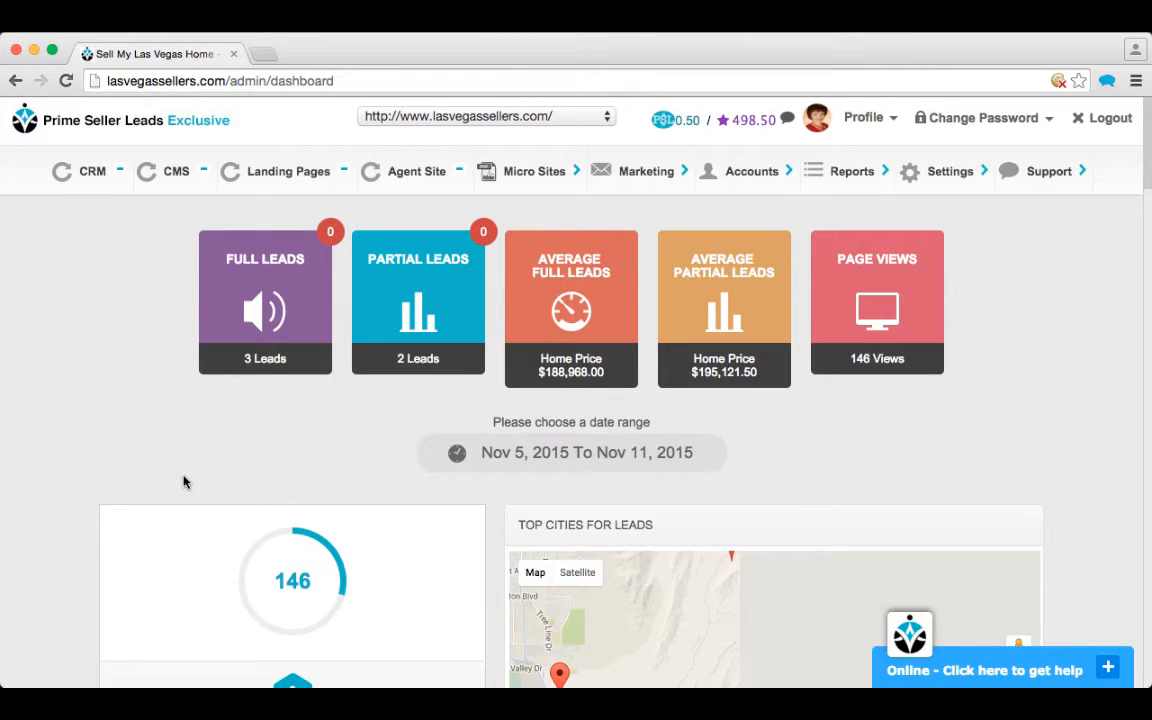
Step: Open the CMS menu in the admin dashboard's top navigation
left_click(160, 170)
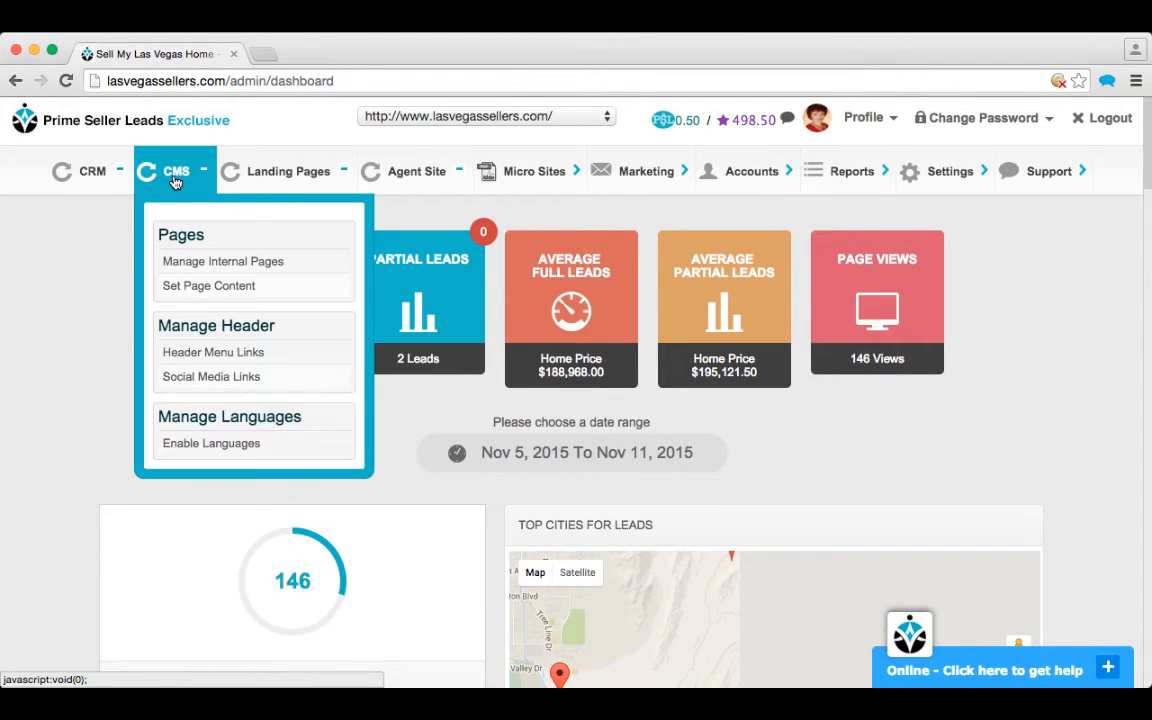
Step: Open the home page editor through CMS > Pages > Set Page Content
left_click(204, 290)
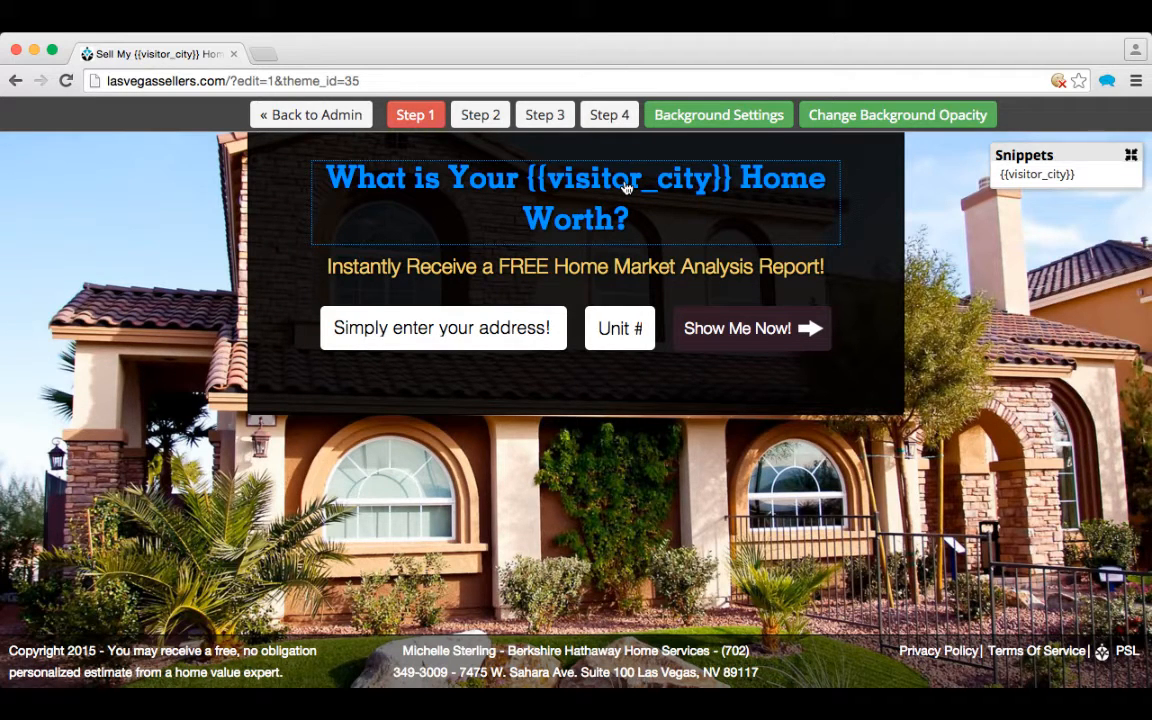
Step: Replace the {{visitor_city}} snippet in the home page heading with 'Las Vegas' and save
left_click(625, 187)
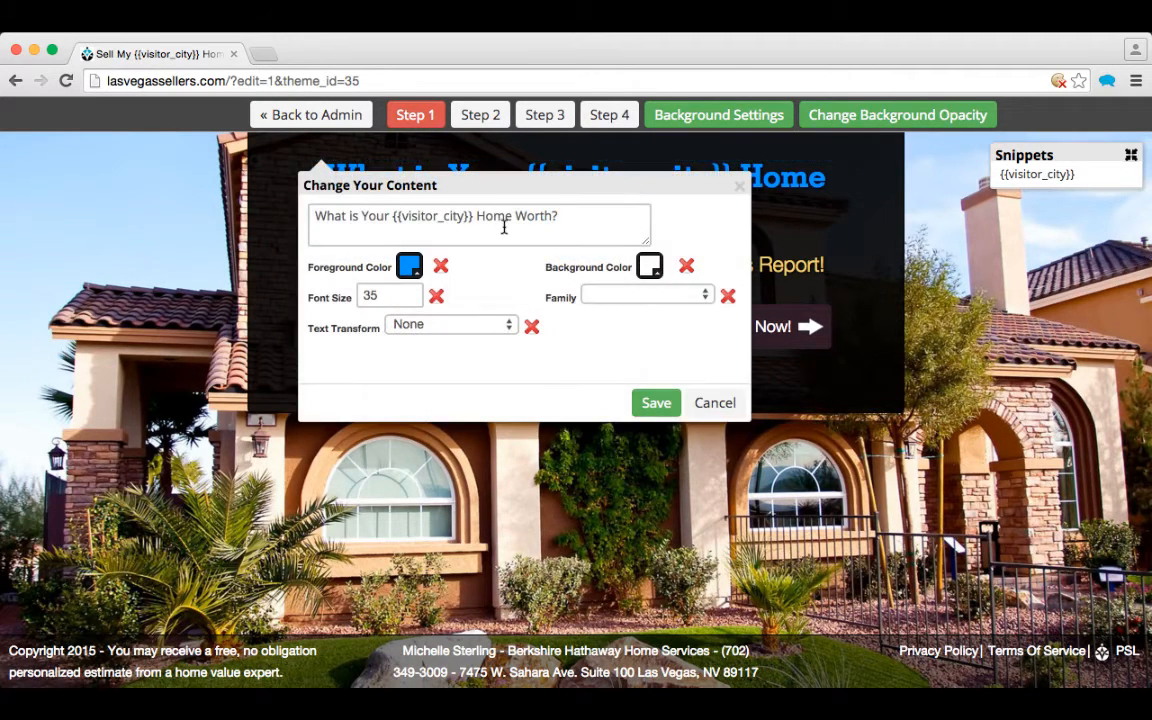
left_click_drag(390, 215, 474, 219)
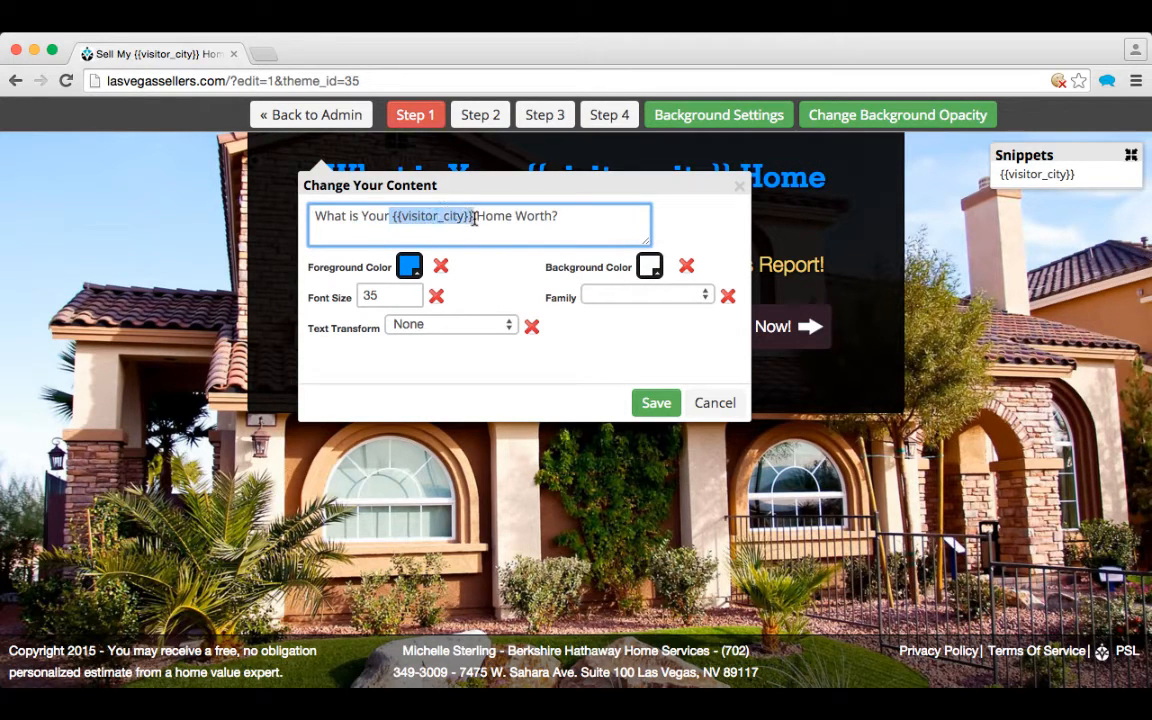
key("BackSpace")
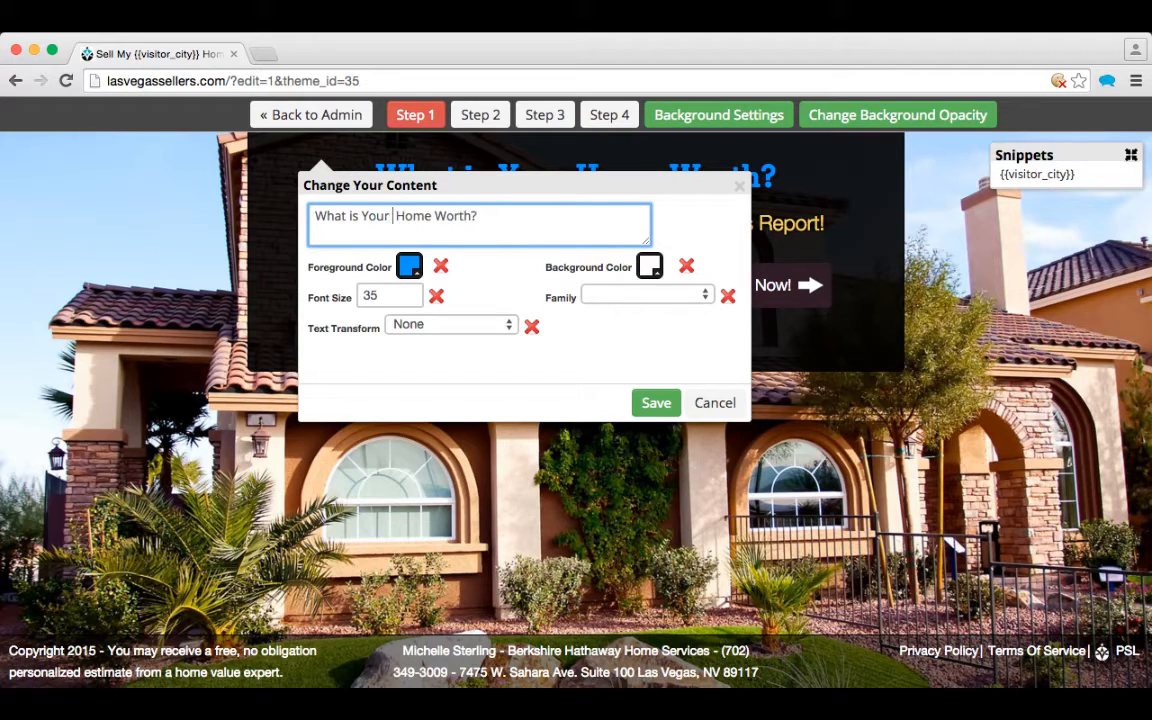
type("Las")
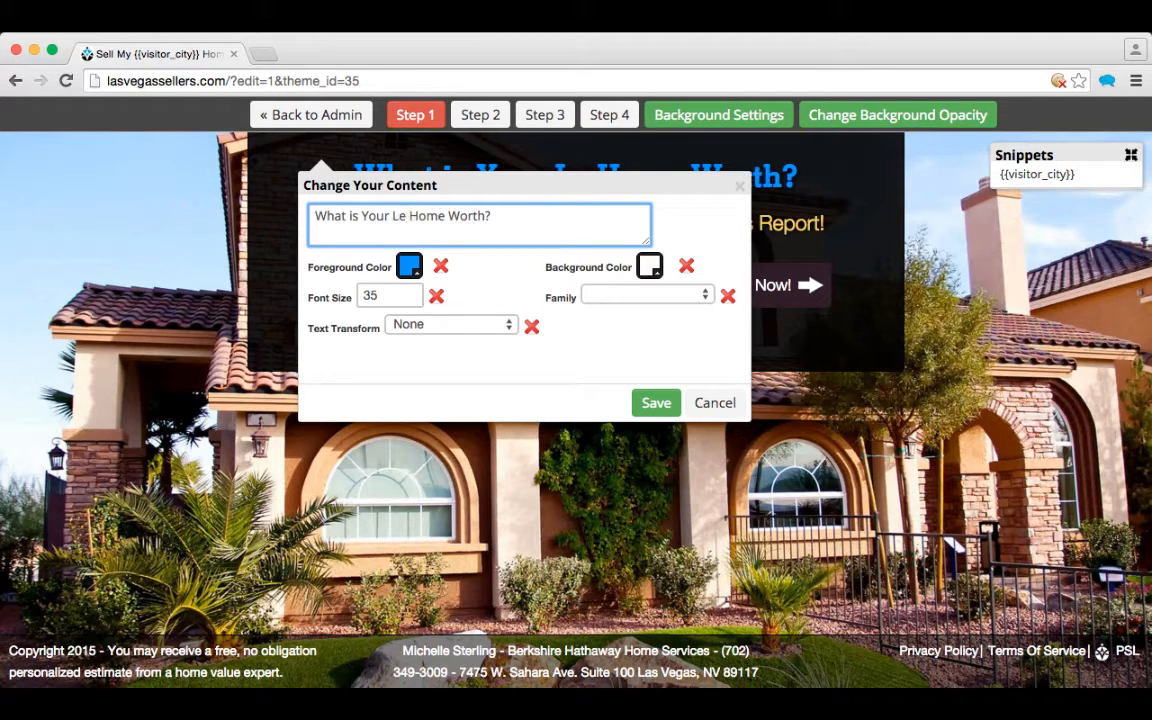
type(" Veg")
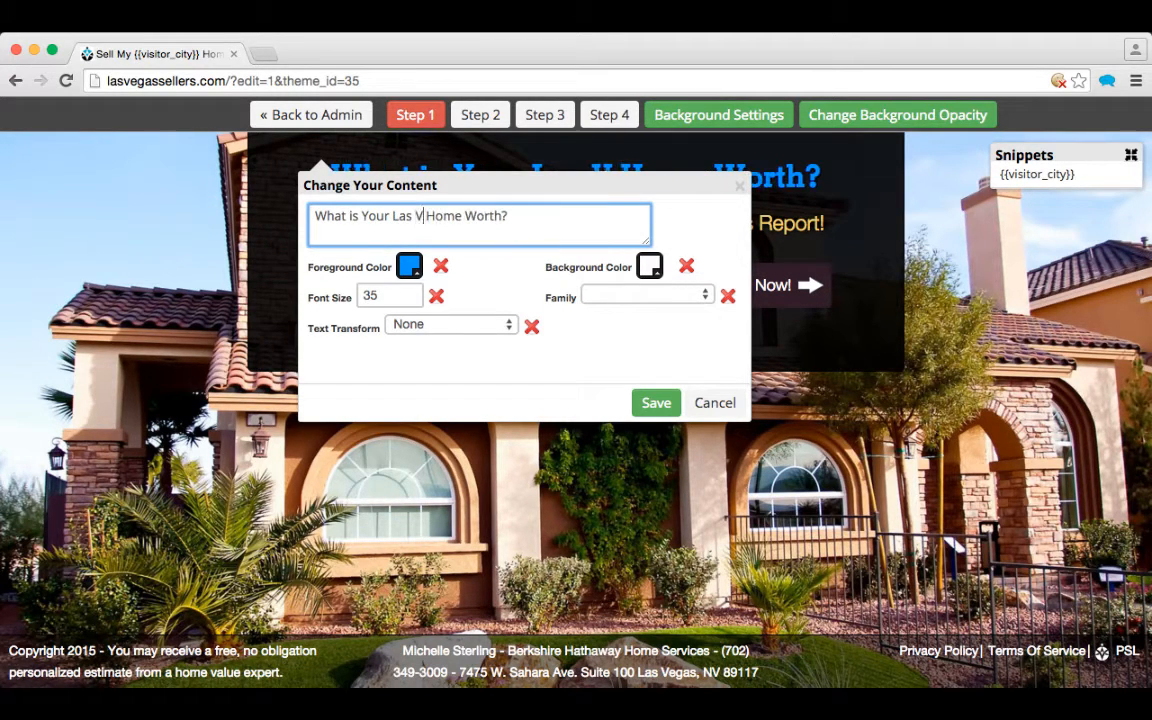
type("as")
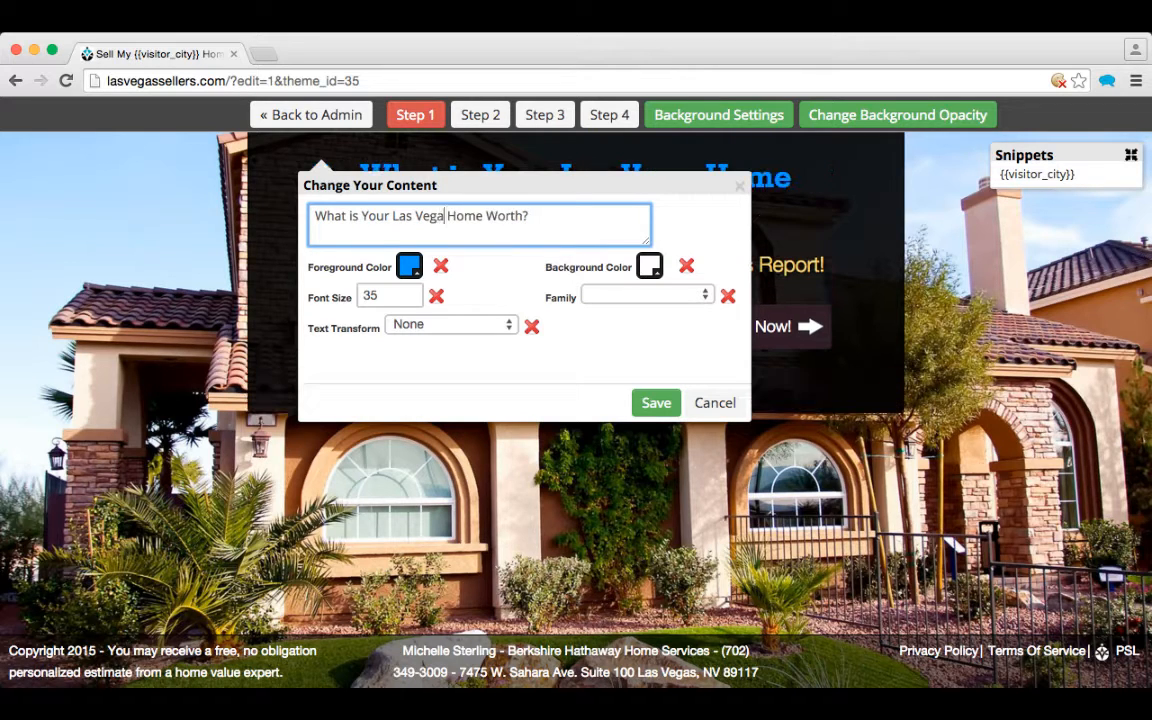
left_click(656, 403)
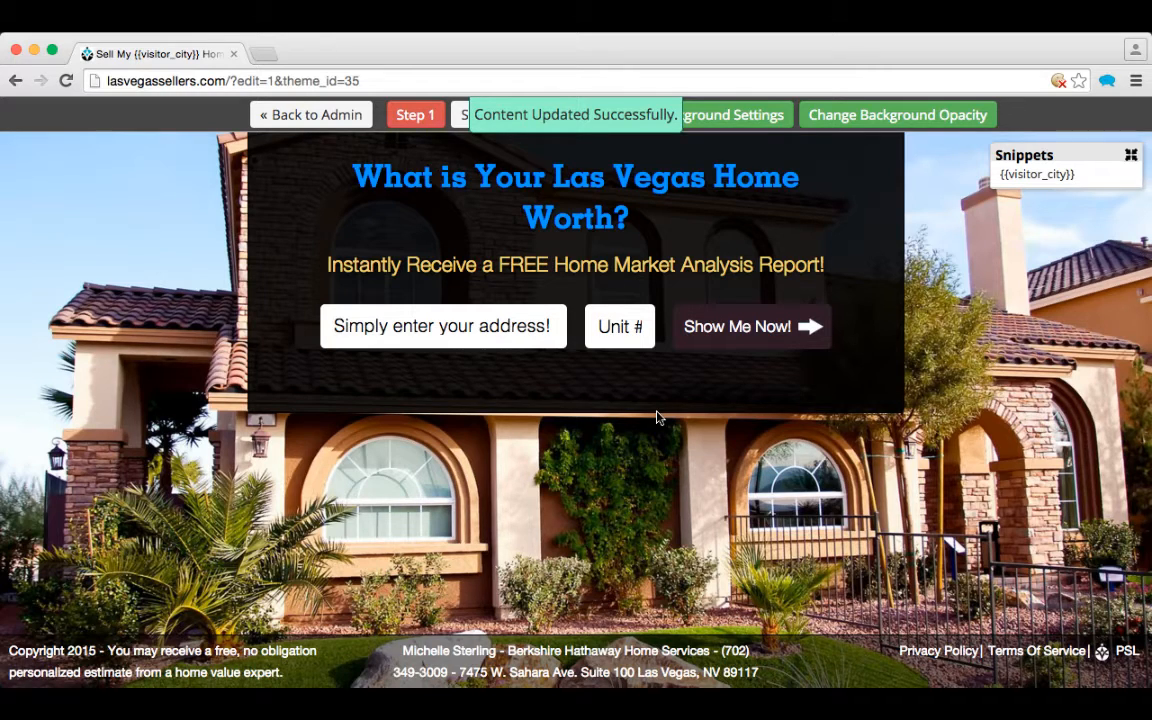
left_click(638, 276)
left_click(633, 218)
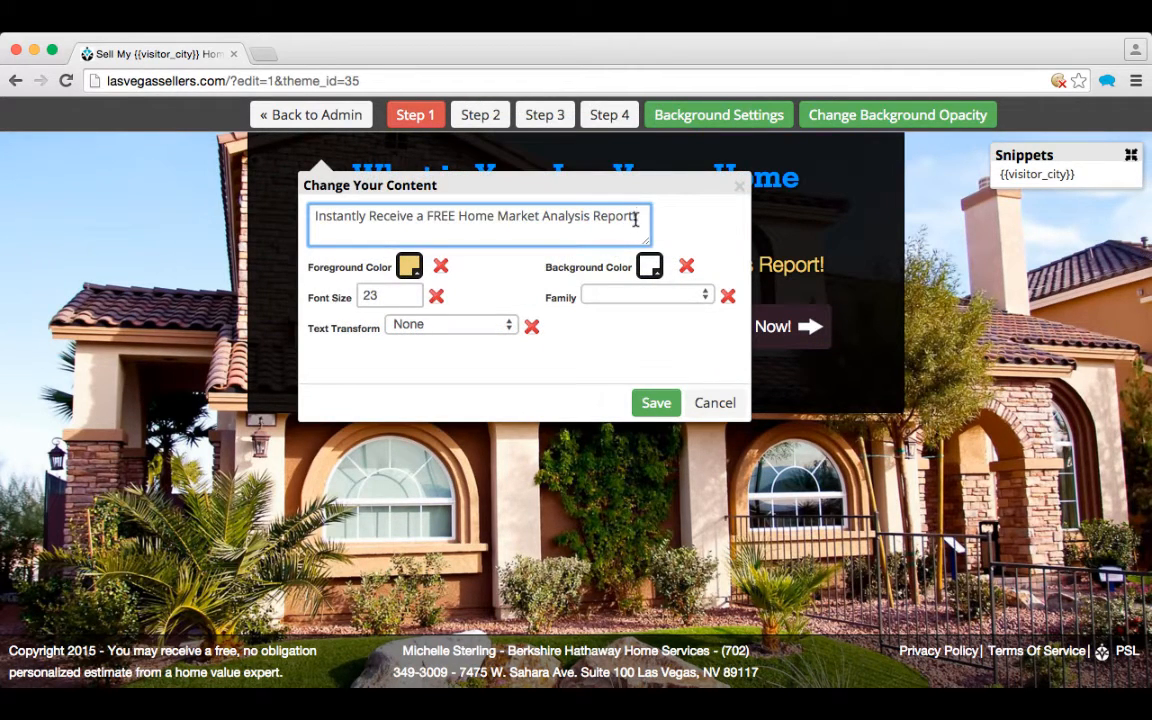
key("BackSpace")
type("!")
left_click(655, 403)
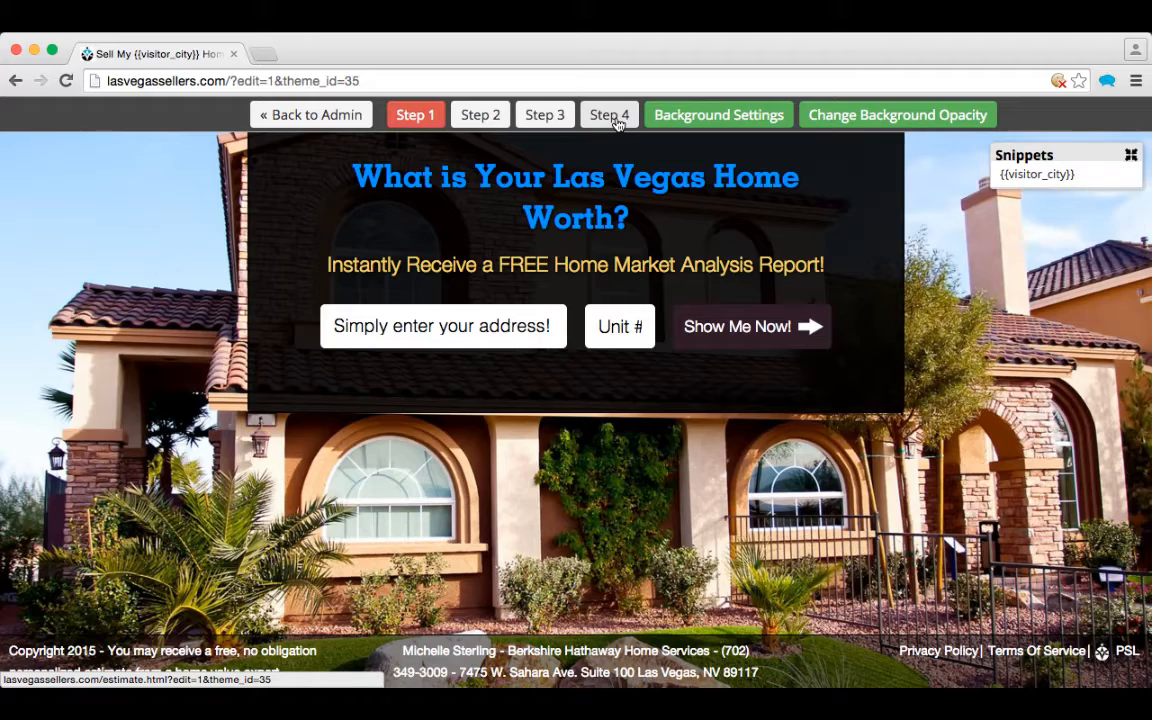
Step: Preview the Step 4 results page and open its Background Settings
left_click(609, 115)
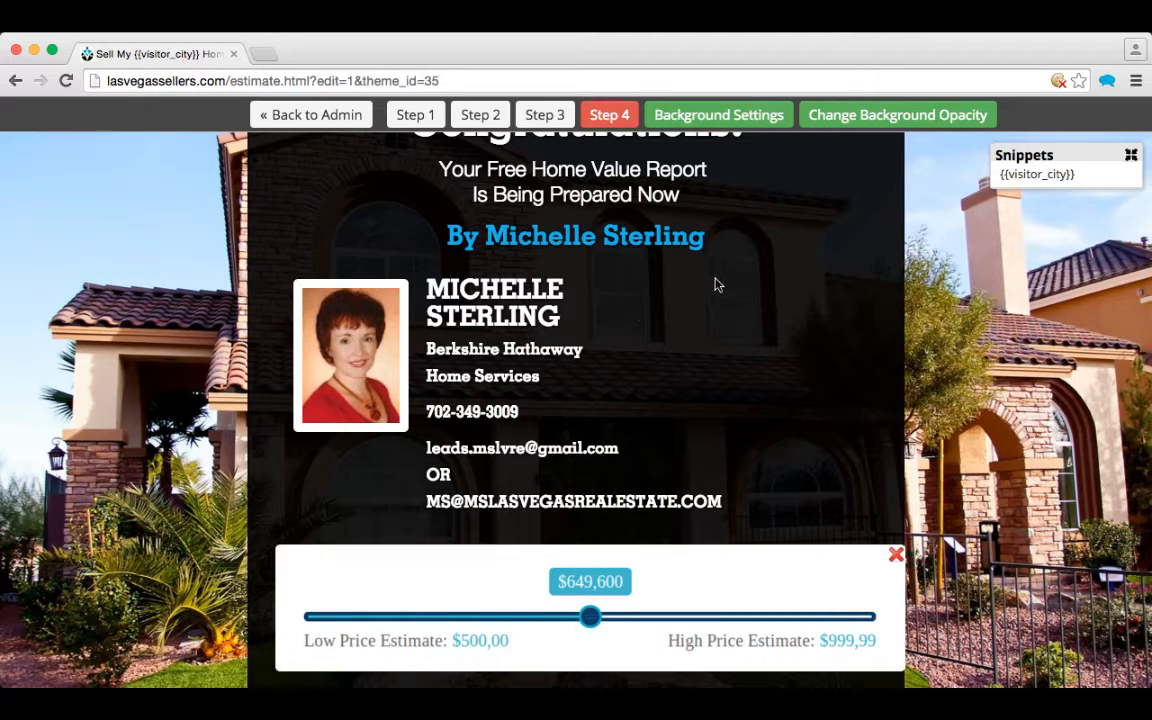
left_click(715, 117)
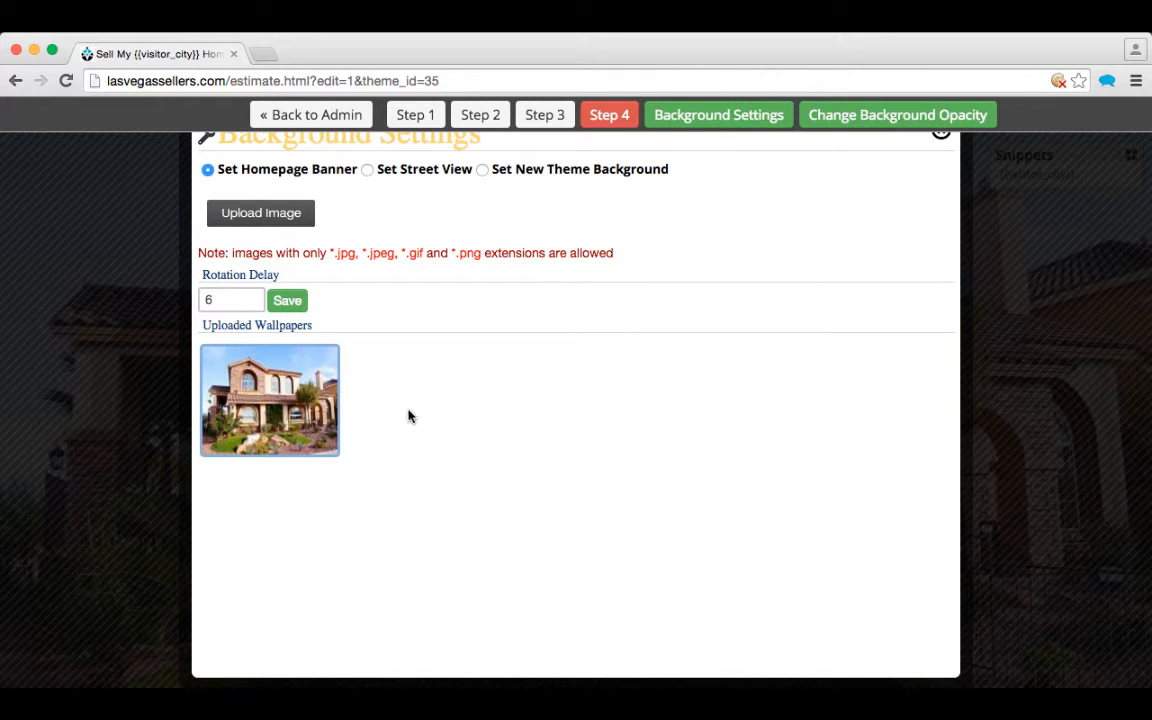
Step: Go back to the admin area and open Accounts > Manage Agents
mouse_move(314, 422)
left_click(340, 118)
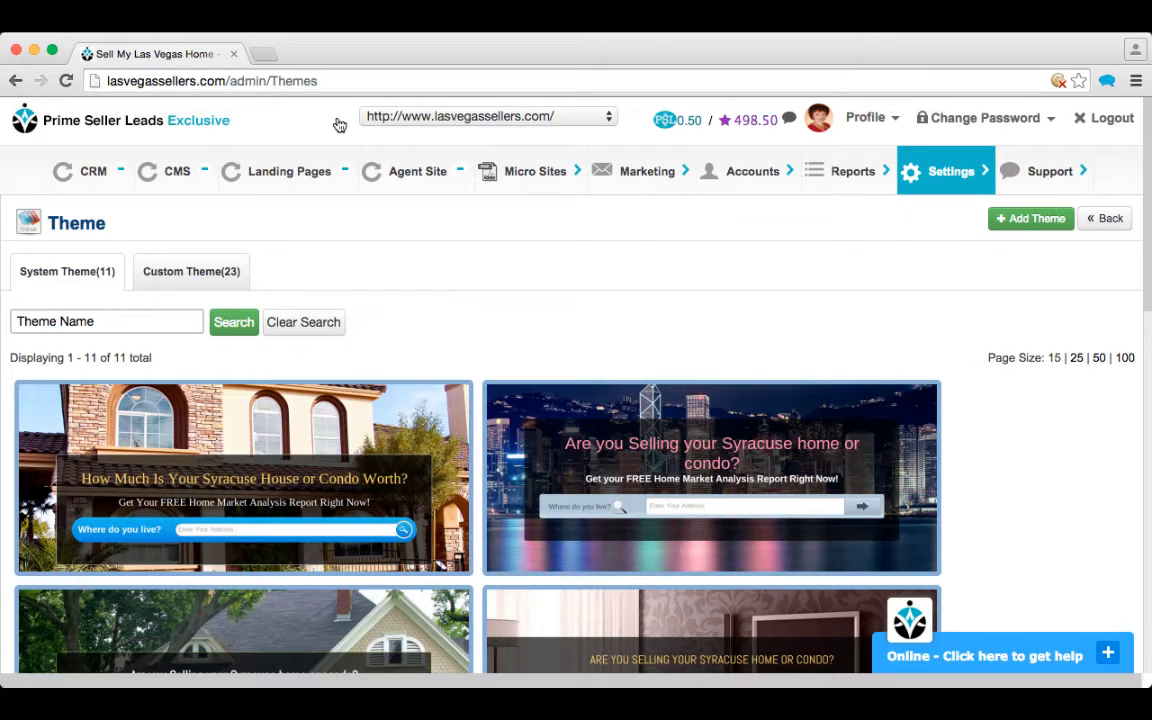
mouse_move(713, 174)
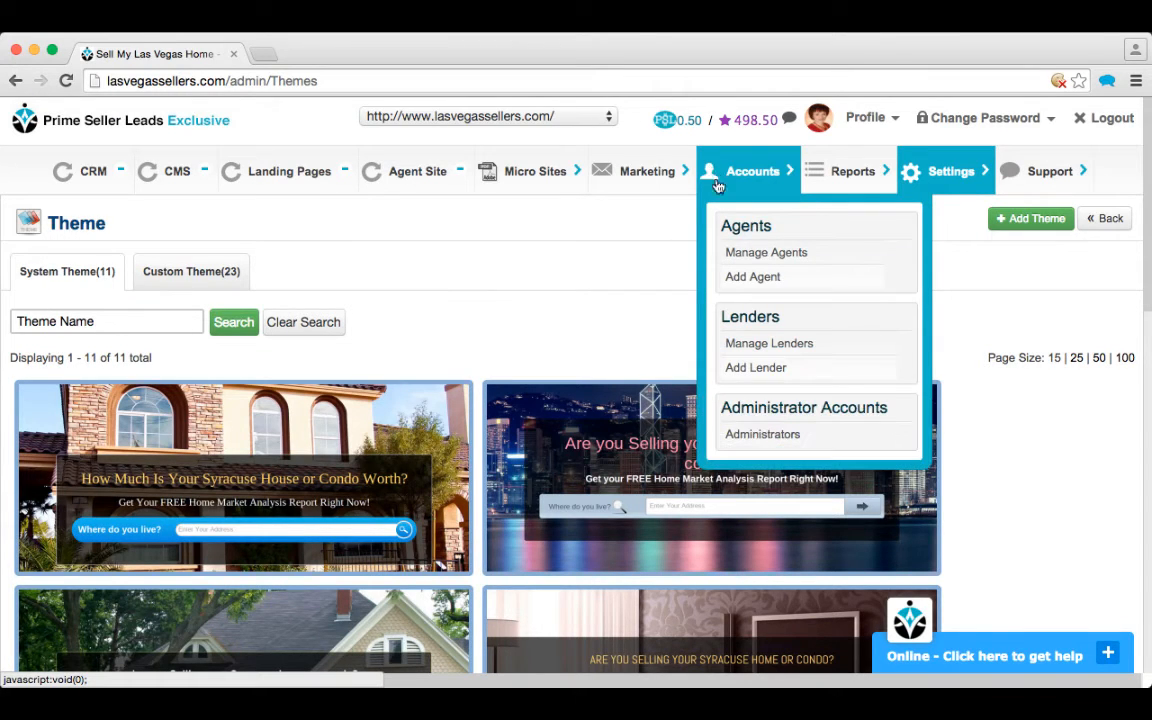
left_click(766, 262)
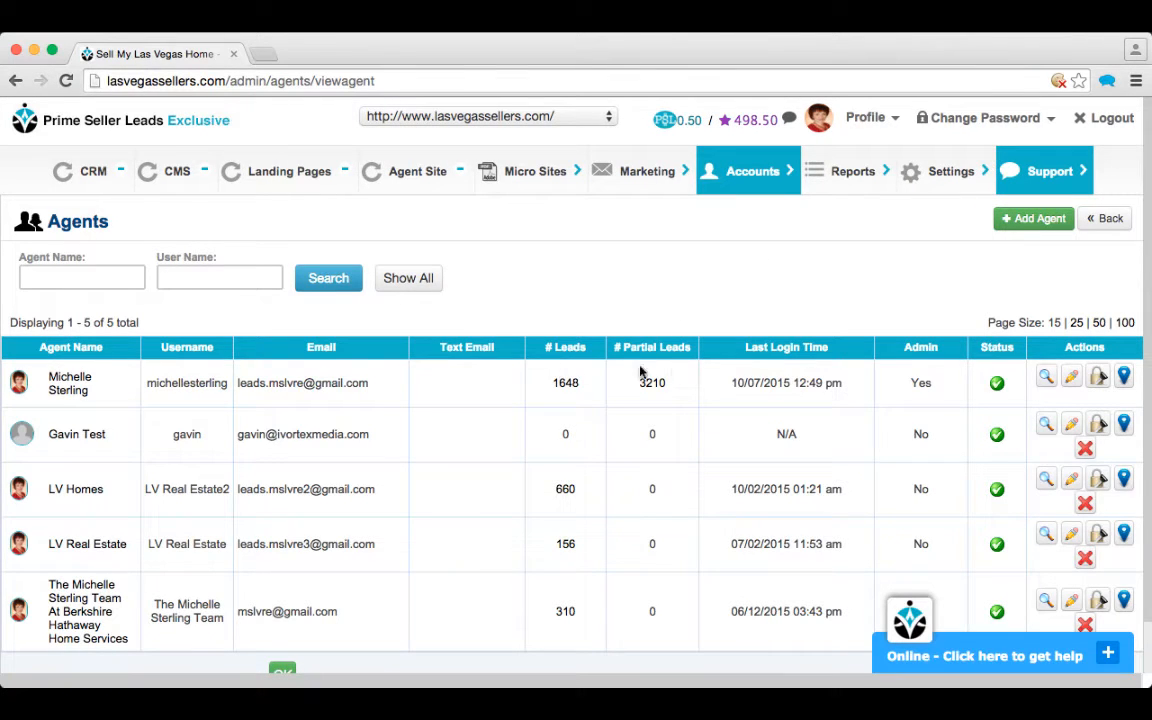
left_click(1073, 379)
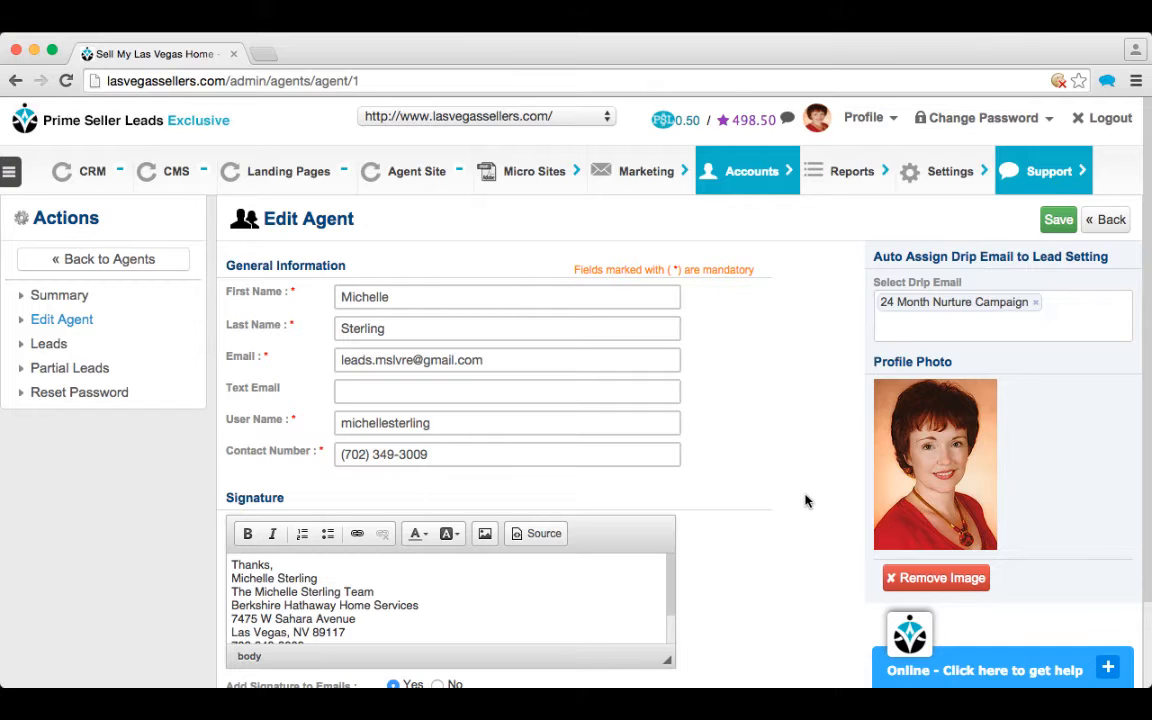
left_click(1107, 221)
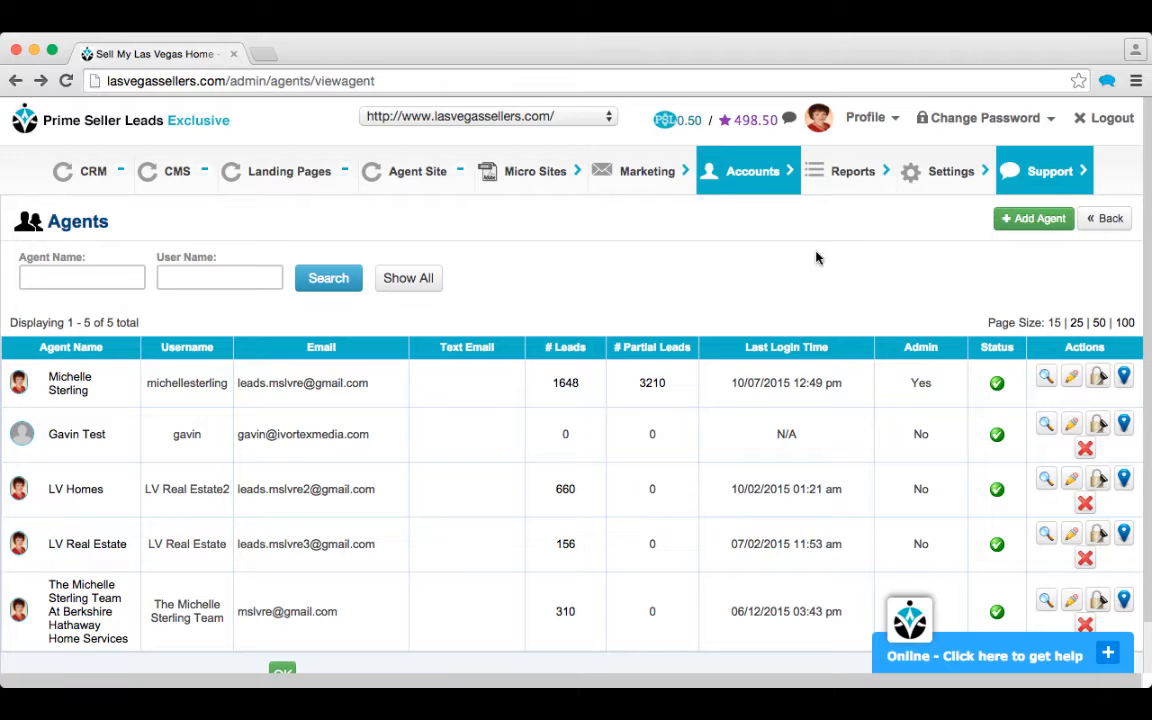
Step: Start a blank Add Agent form, then open Settings > Email Settings
left_click(1031, 224)
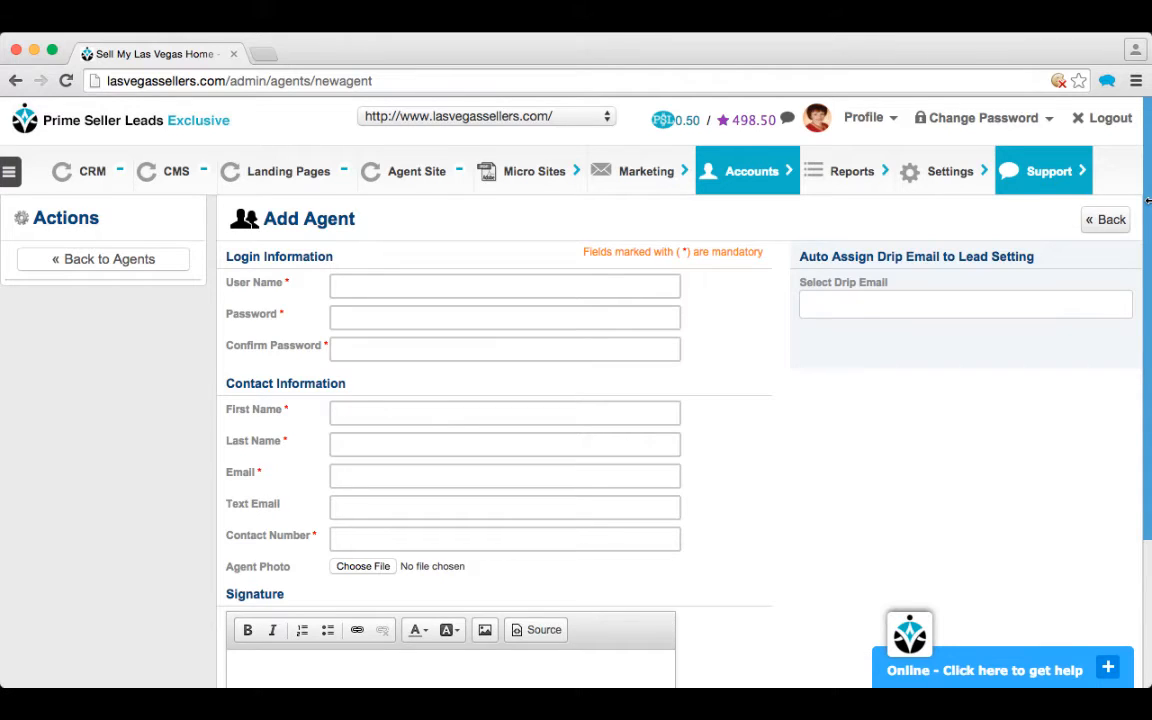
mouse_move(963, 174)
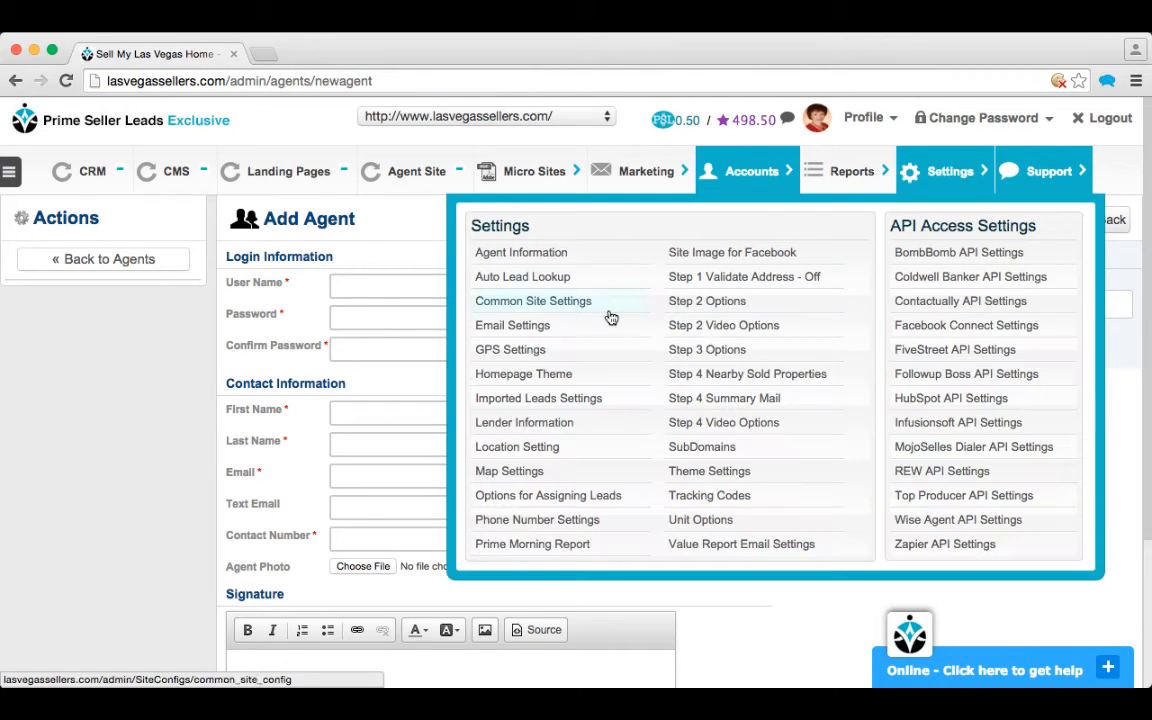
left_click(514, 333)
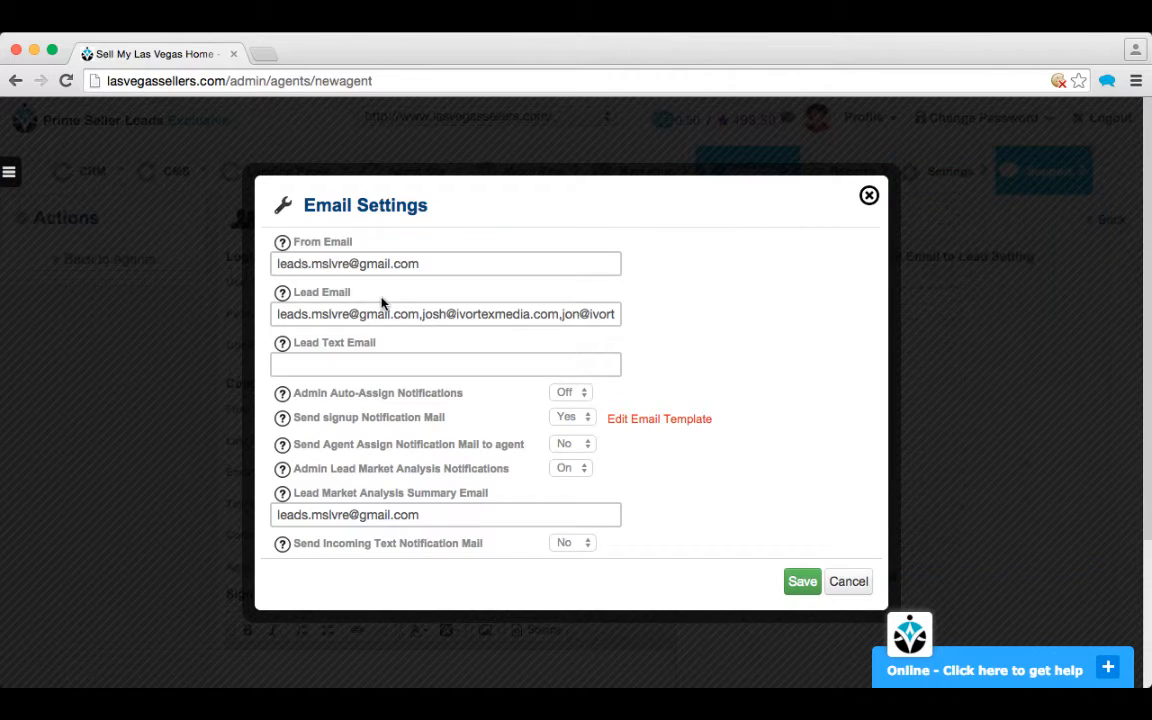
Step: Enter the agent's phone-based vtext.com address as Lead Text Email and save the email settings
left_click(418, 363)
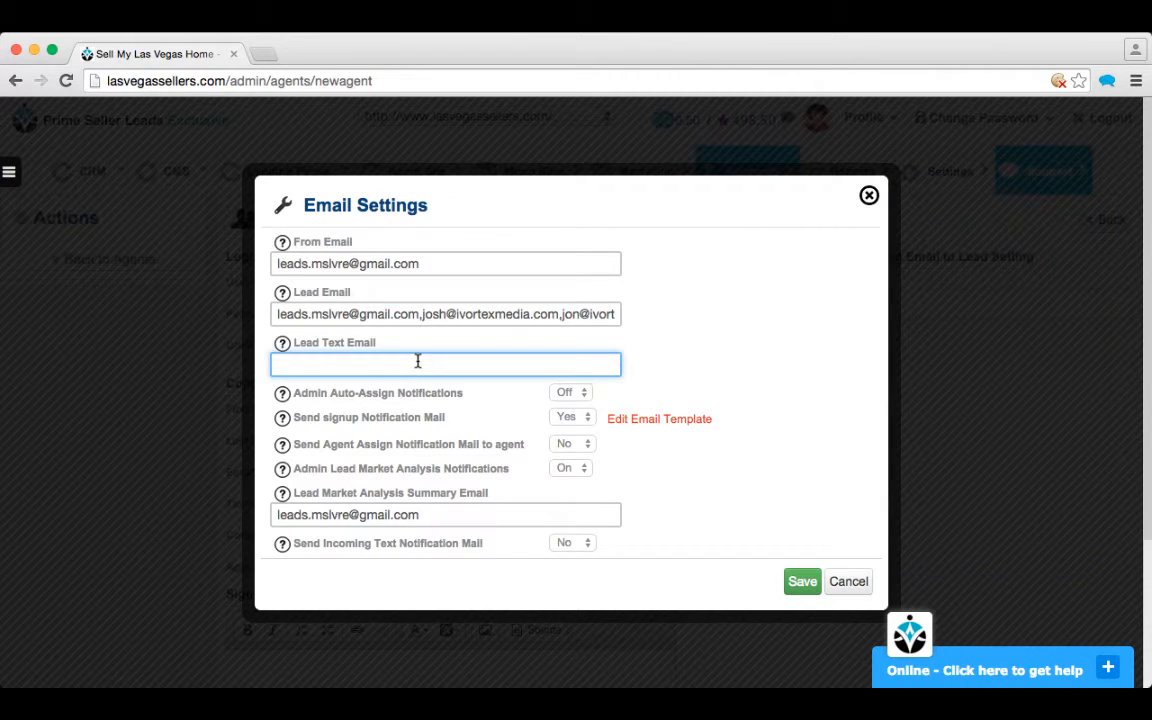
left_click(465, 261)
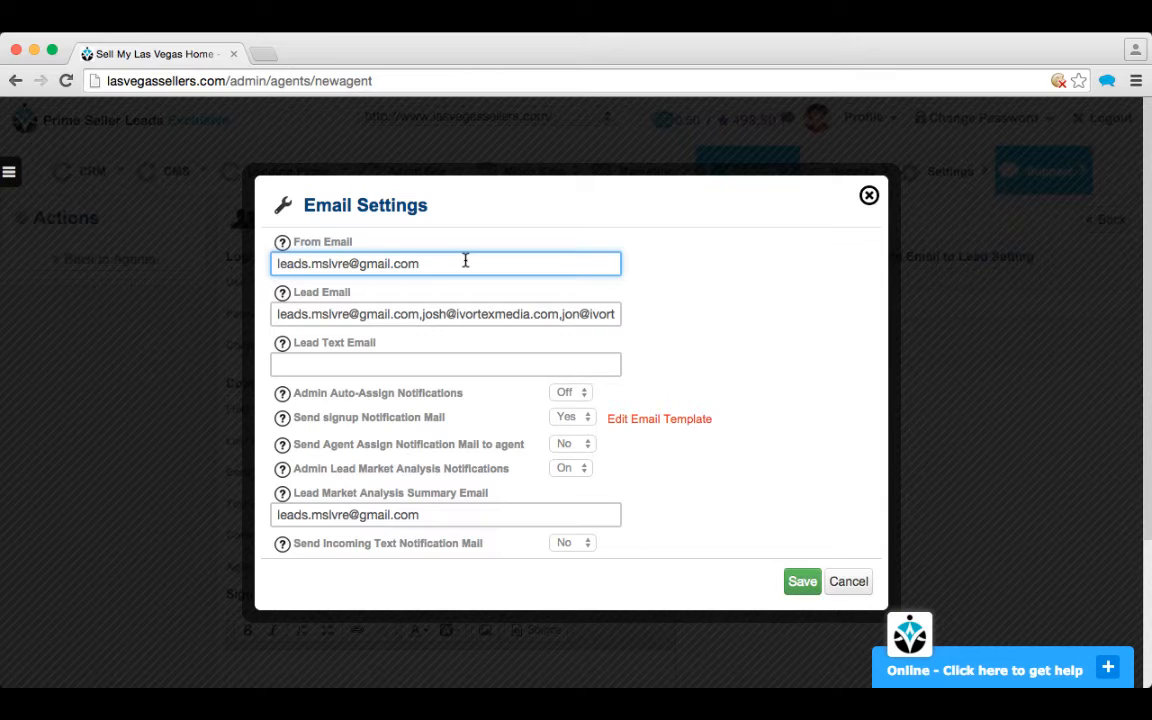
left_click(471, 315)
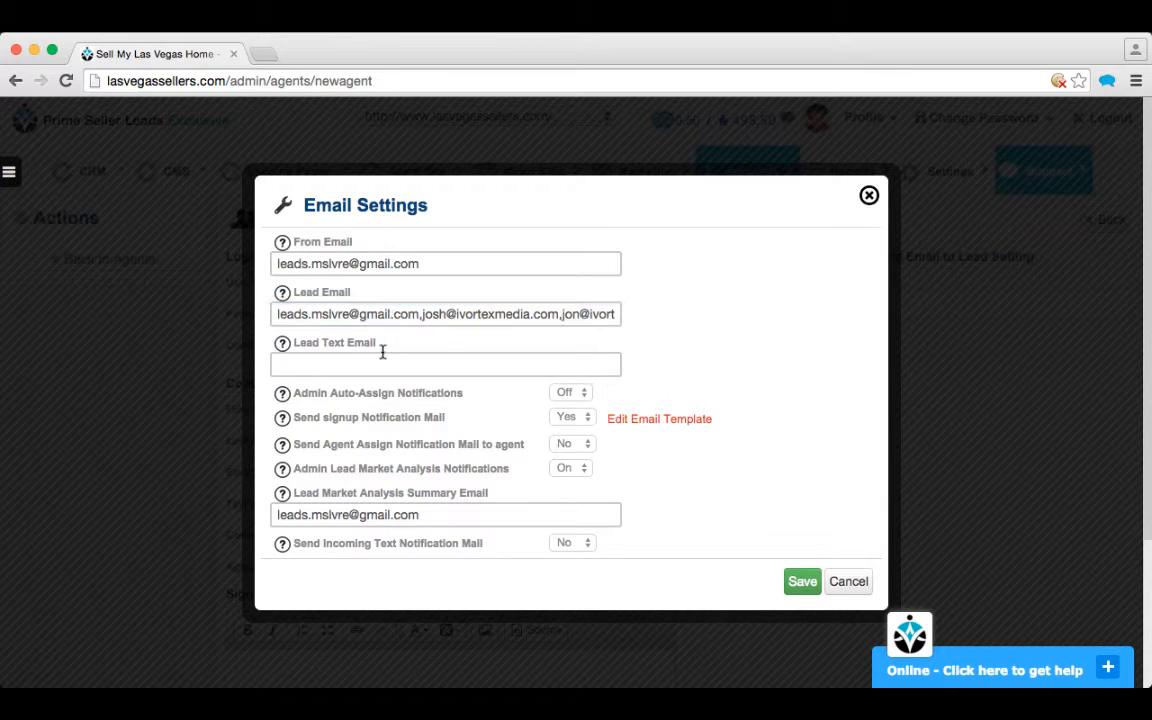
left_click(343, 357)
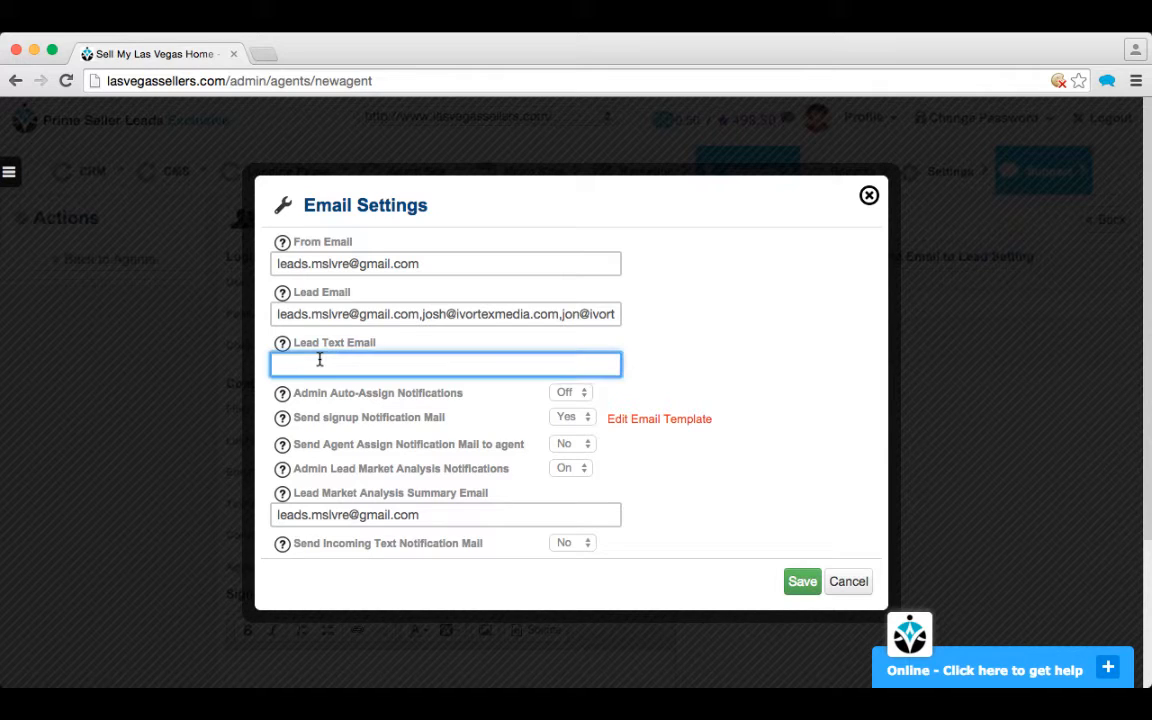
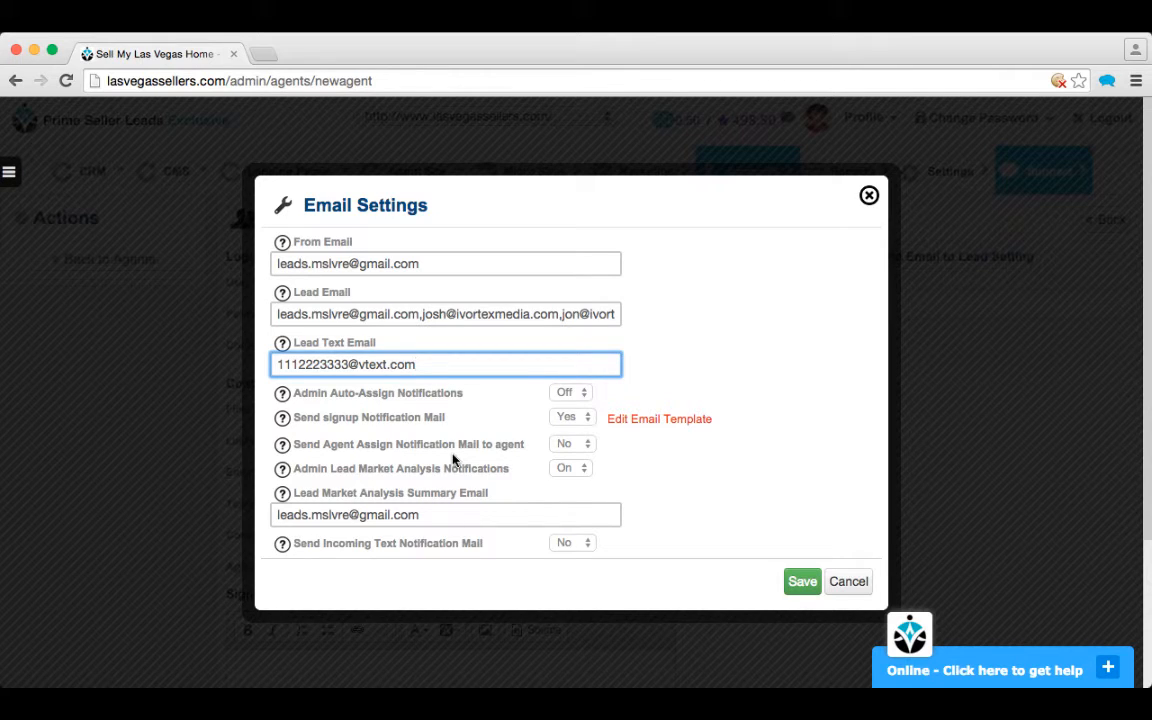
left_click(800, 583)
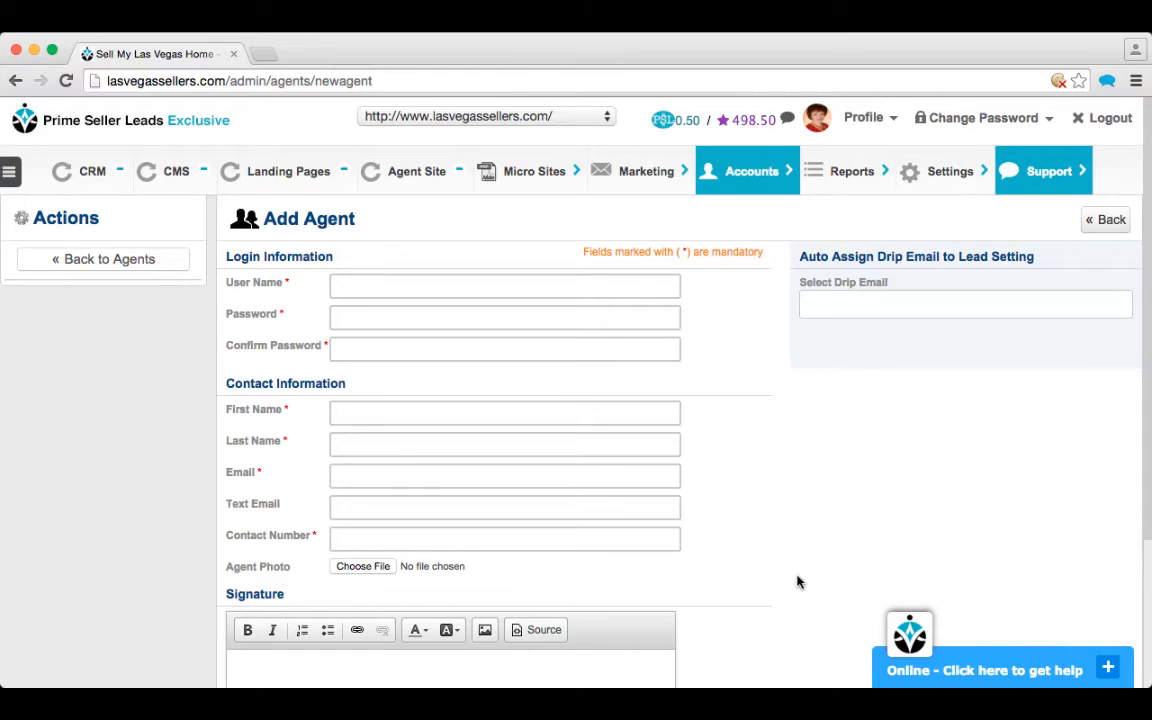
Step: Set Step 4 summary mail to leads to Yes with a 1 minute delay and save
left_click(947, 176)
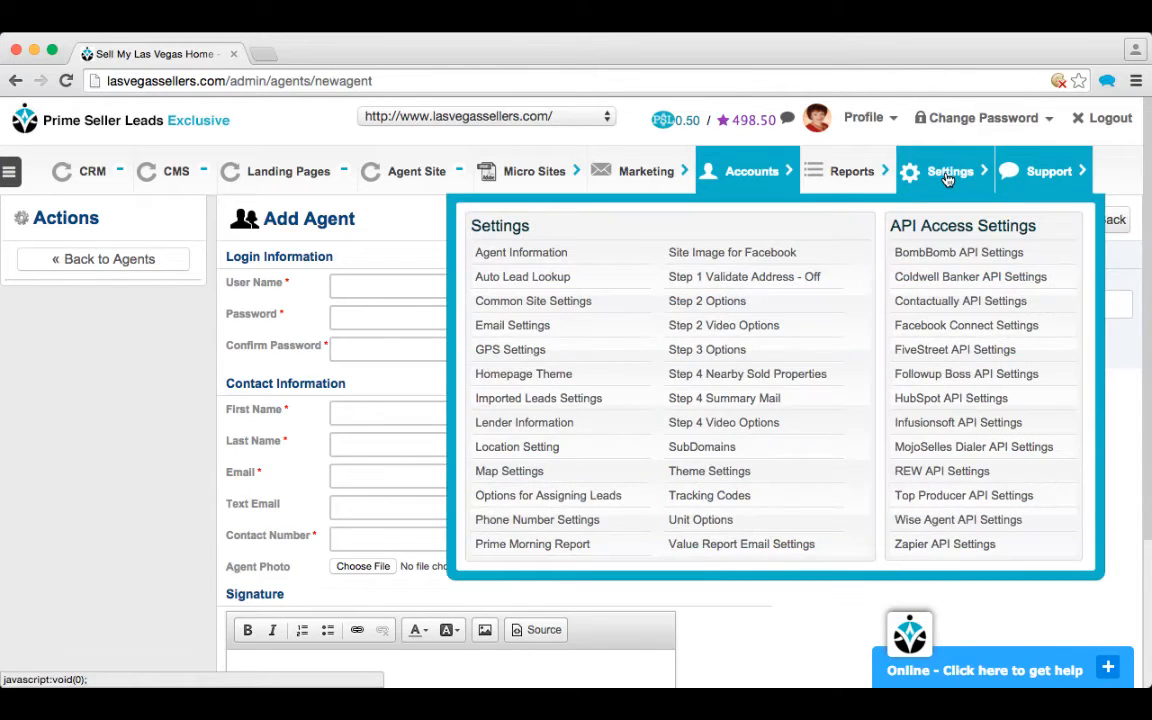
left_click(745, 400)
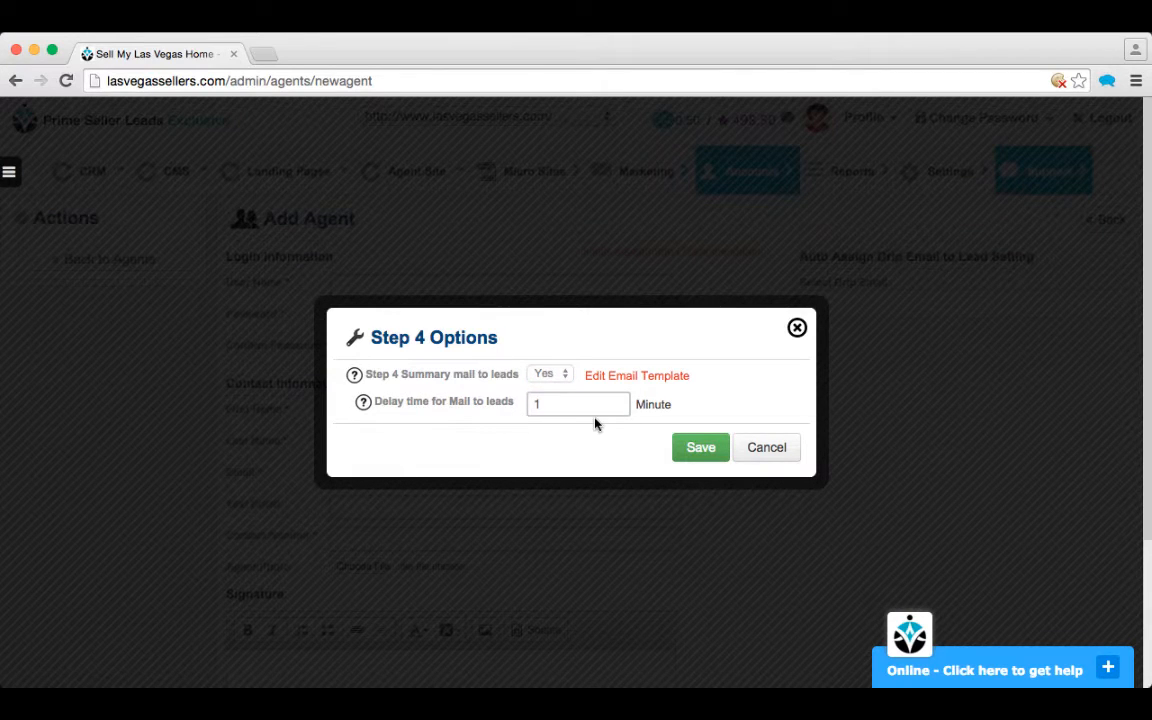
left_click(702, 451)
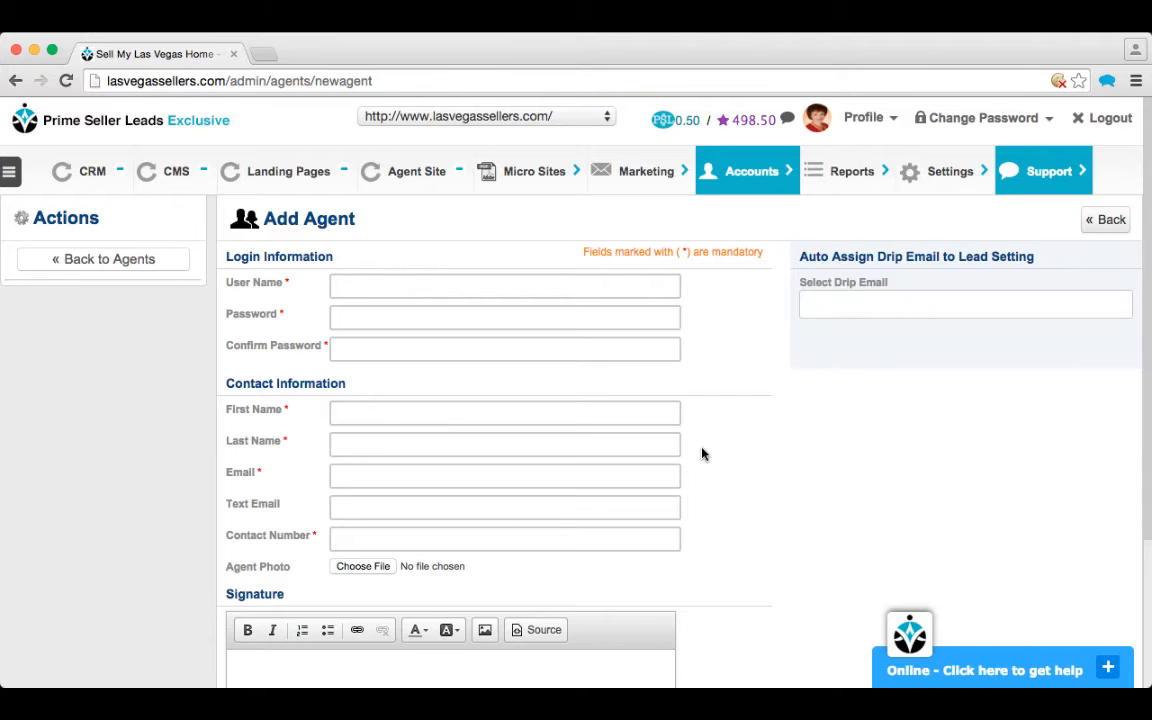
Step: In Common Site Settings, keep Agent Autoresponder On and open its Lead_Assign_Agent_AutoResponder template
left_click(950, 175)
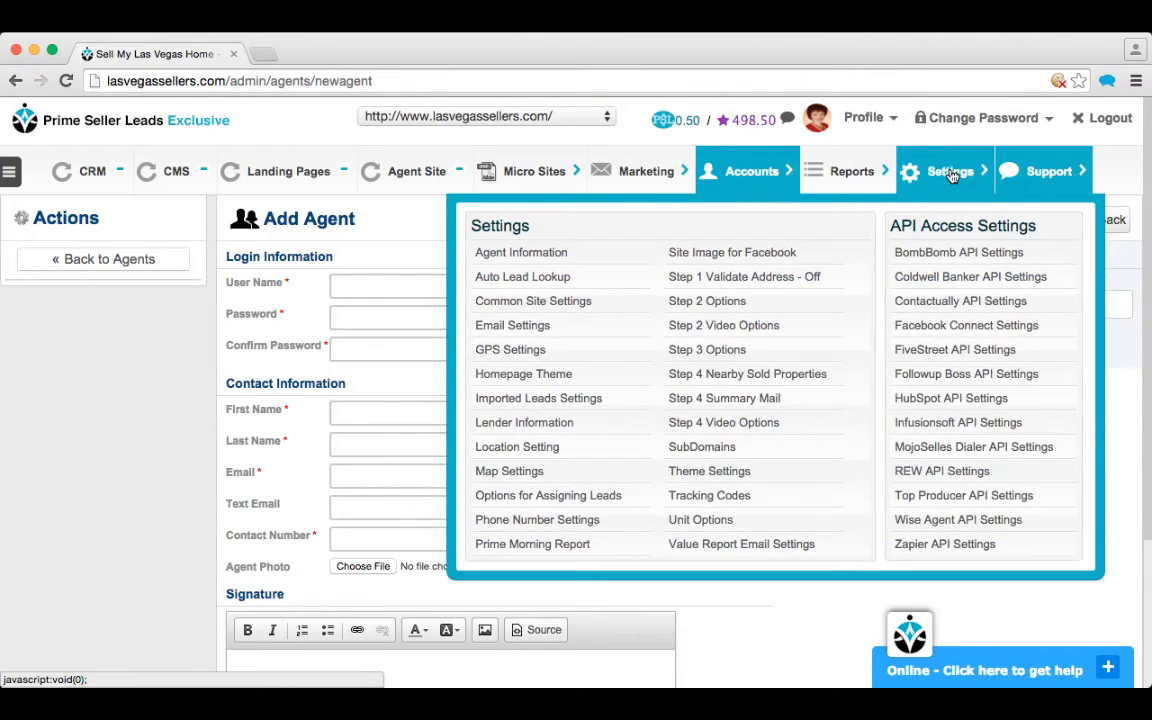
left_click(586, 302)
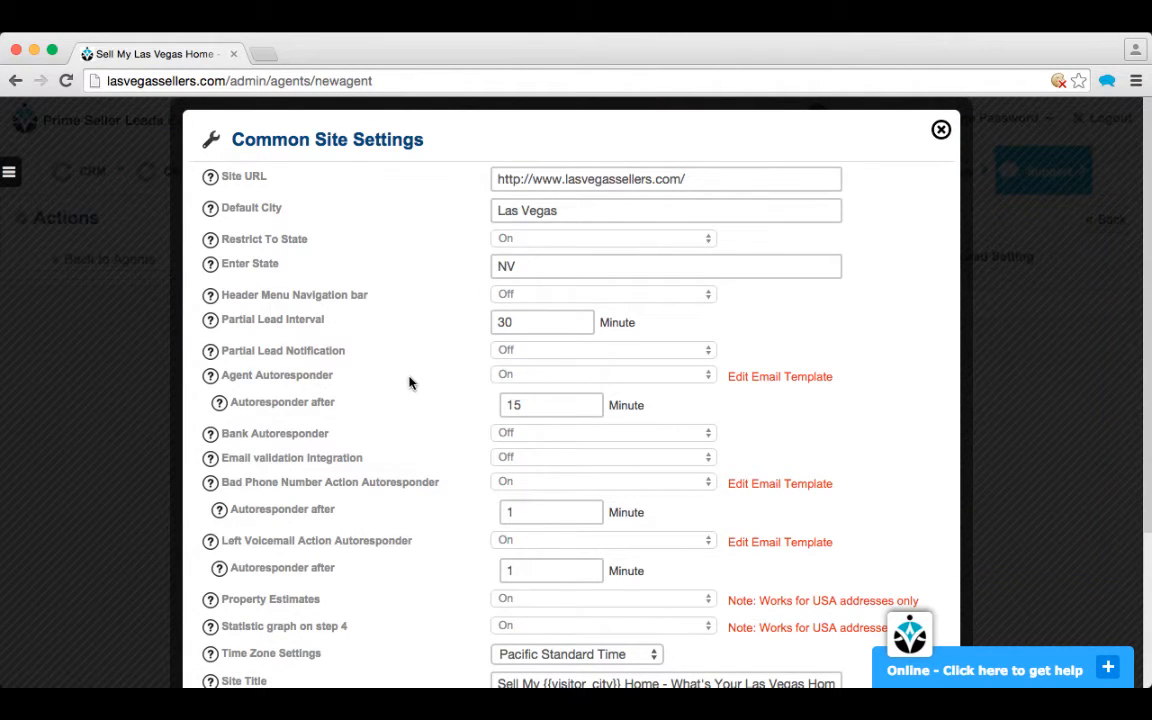
left_click(521, 380)
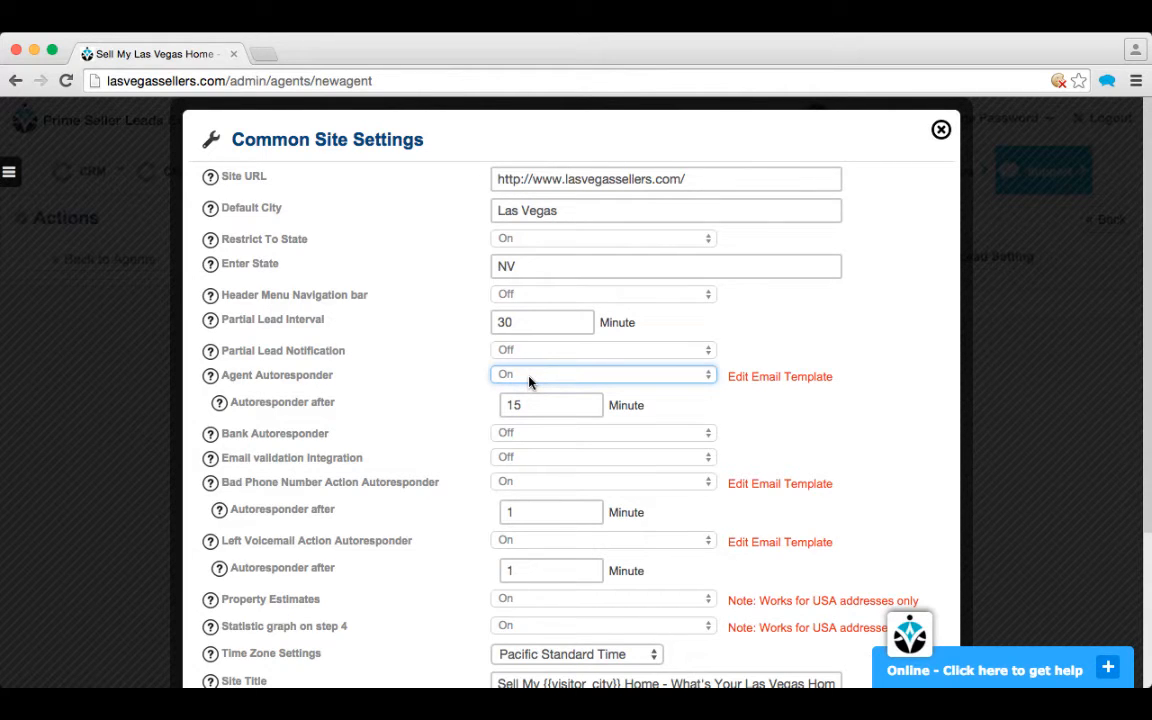
left_click(652, 388)
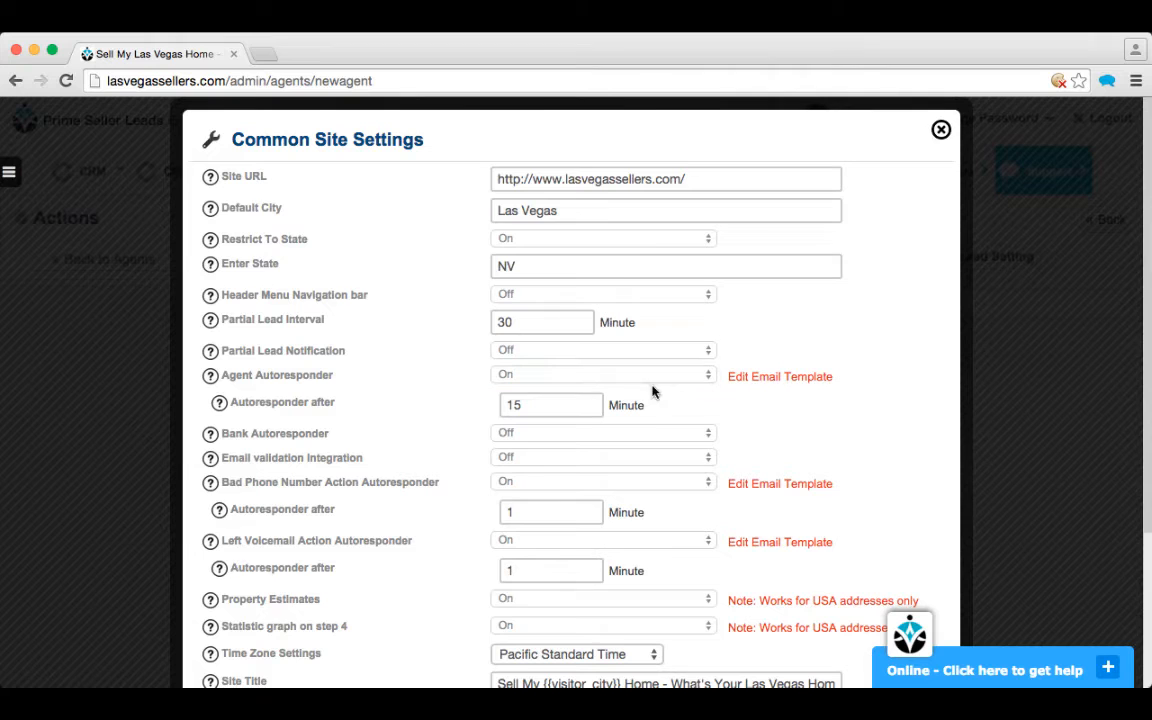
left_click(779, 377)
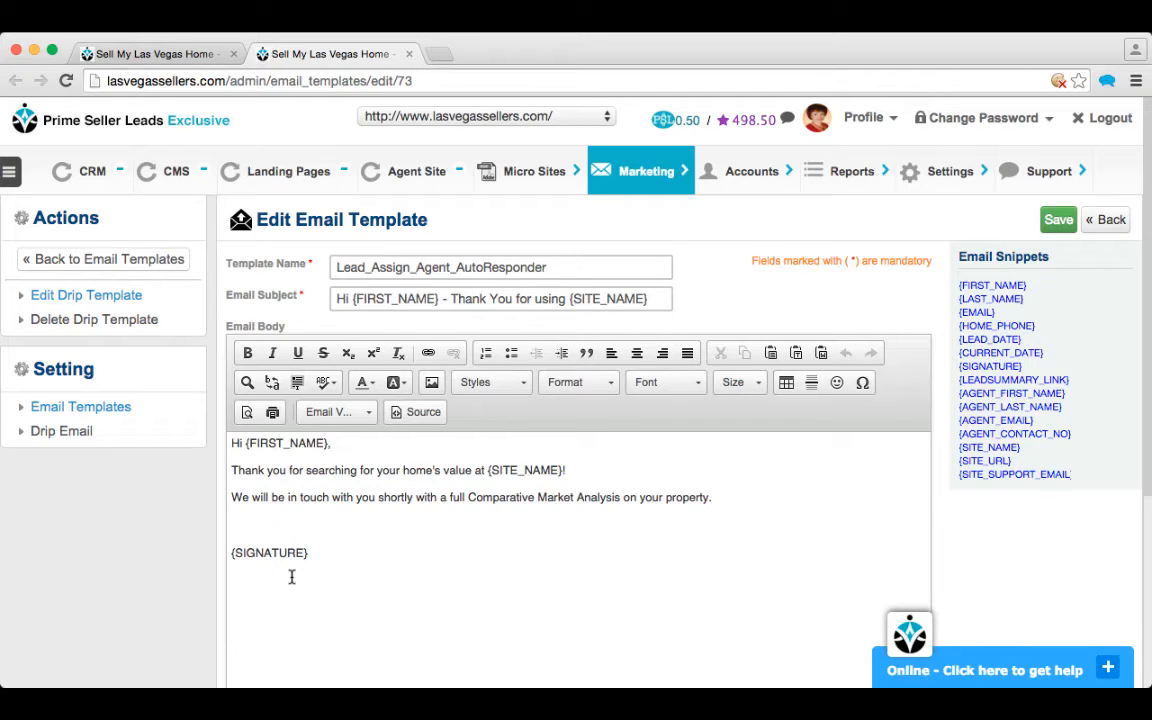
Step: Open Marketing > Manage Drips > View Drip Campaigns to list the 6 drips
mouse_move(635, 177)
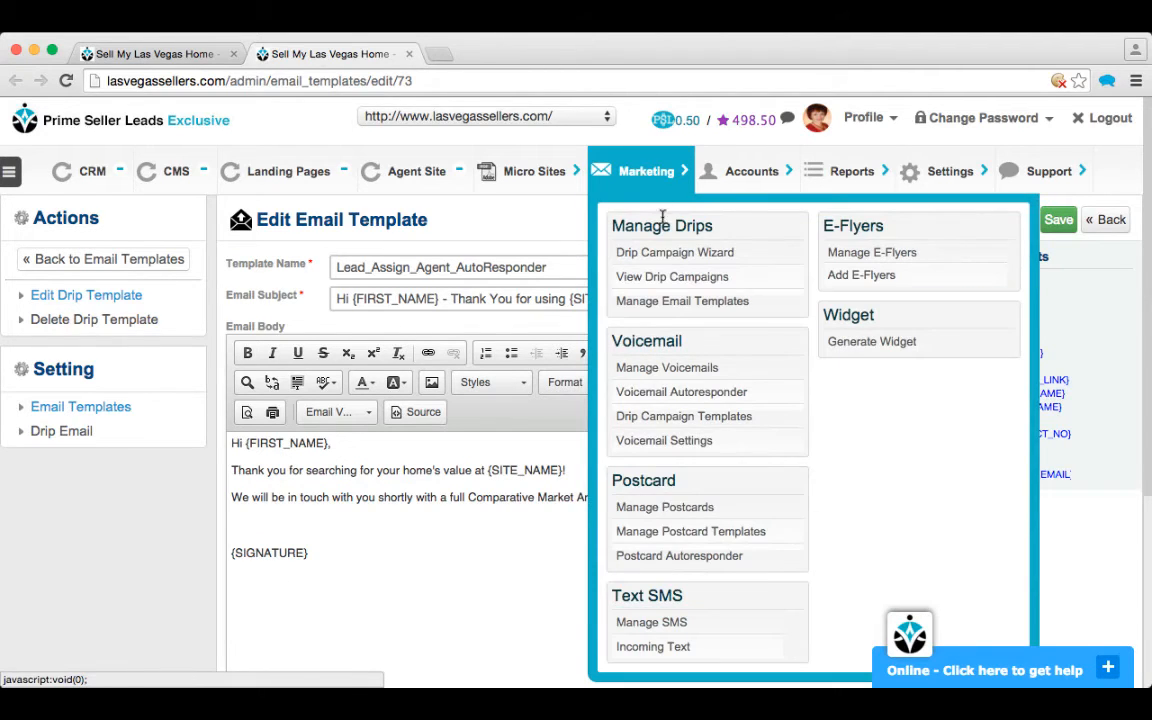
left_click(670, 280)
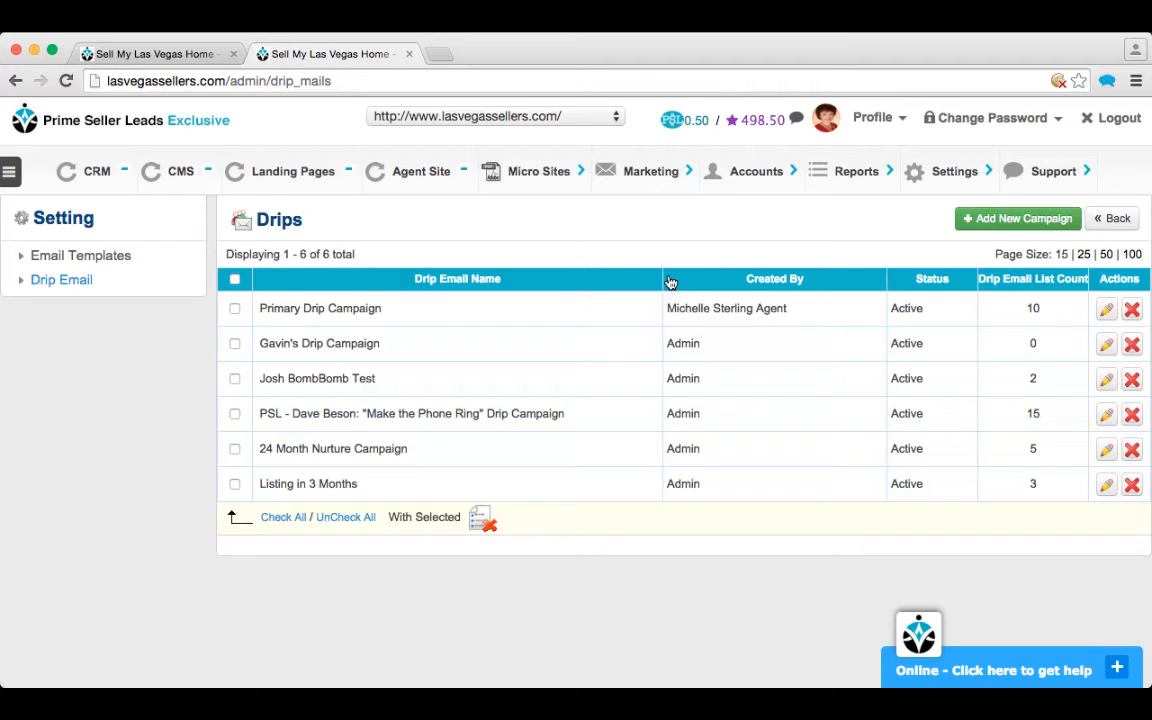
Step: View the Primary Drip Campaign's 'I'm Here to Help' email template, then return to the five-agent list
left_click(1106, 312)
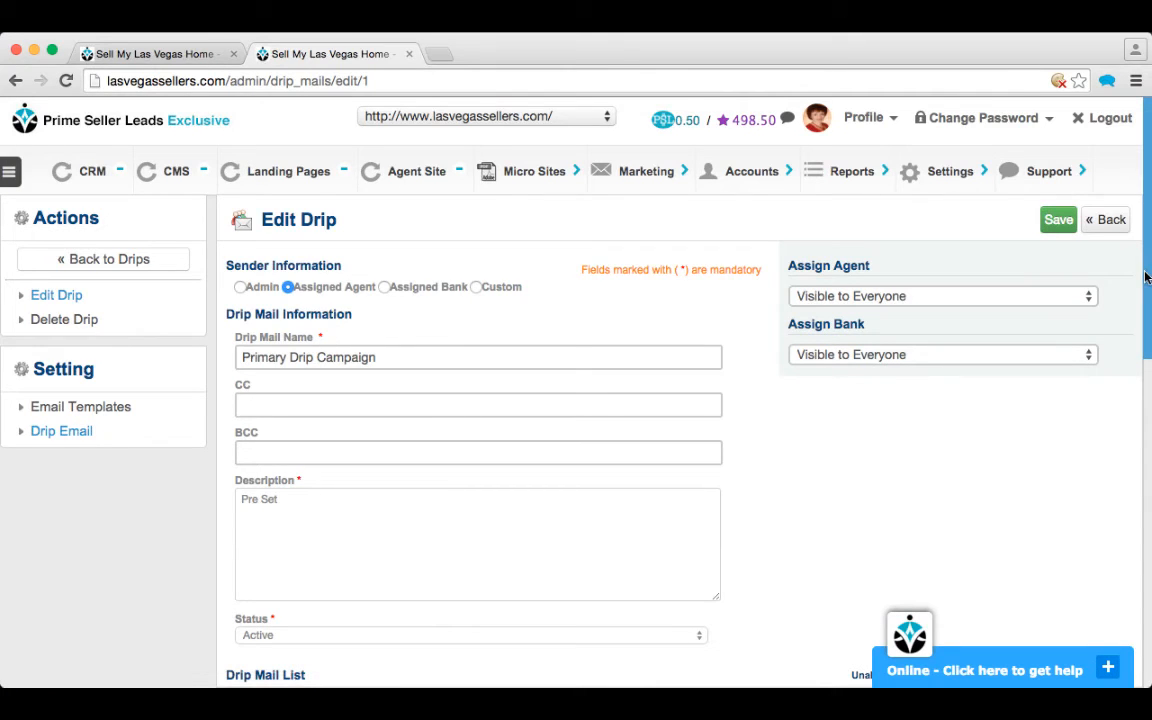
left_click_drag(1148, 273, 1136, 478)
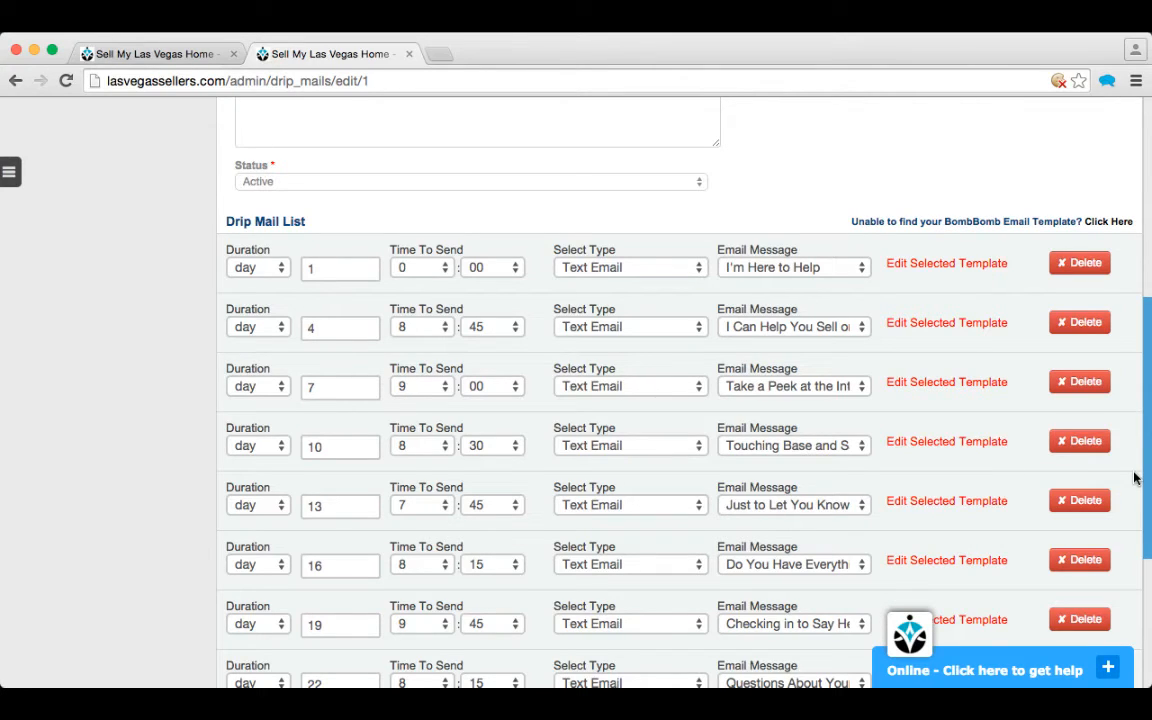
left_click(931, 265)
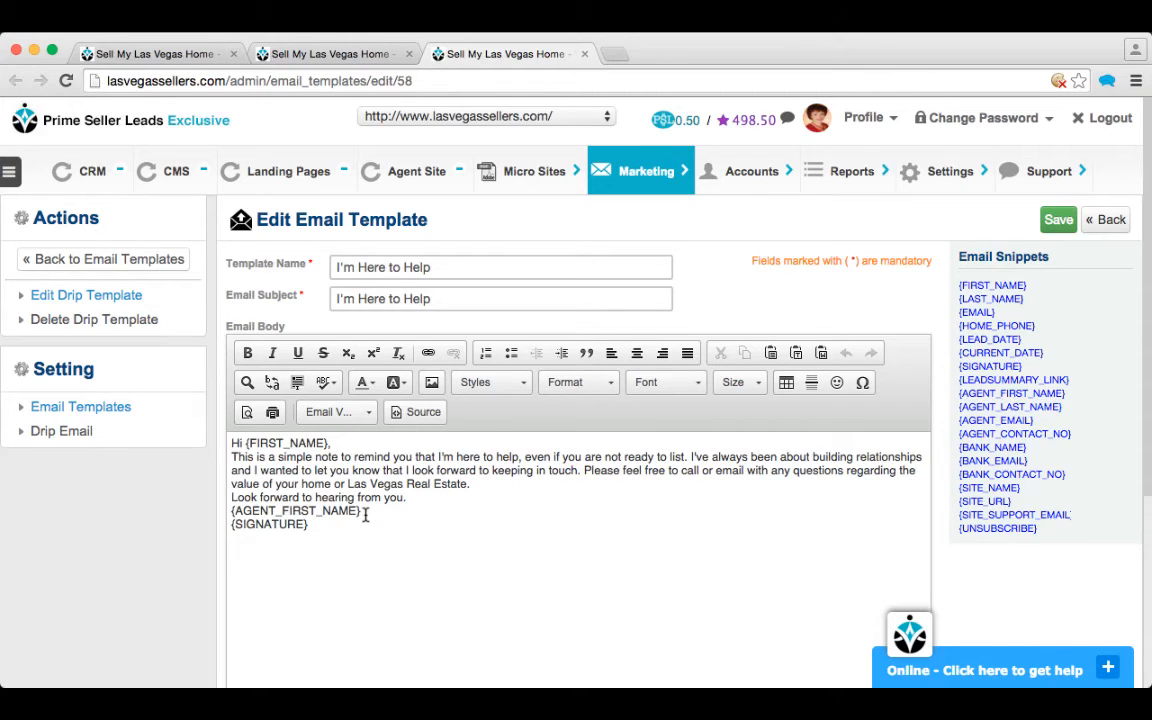
mouse_move(745, 173)
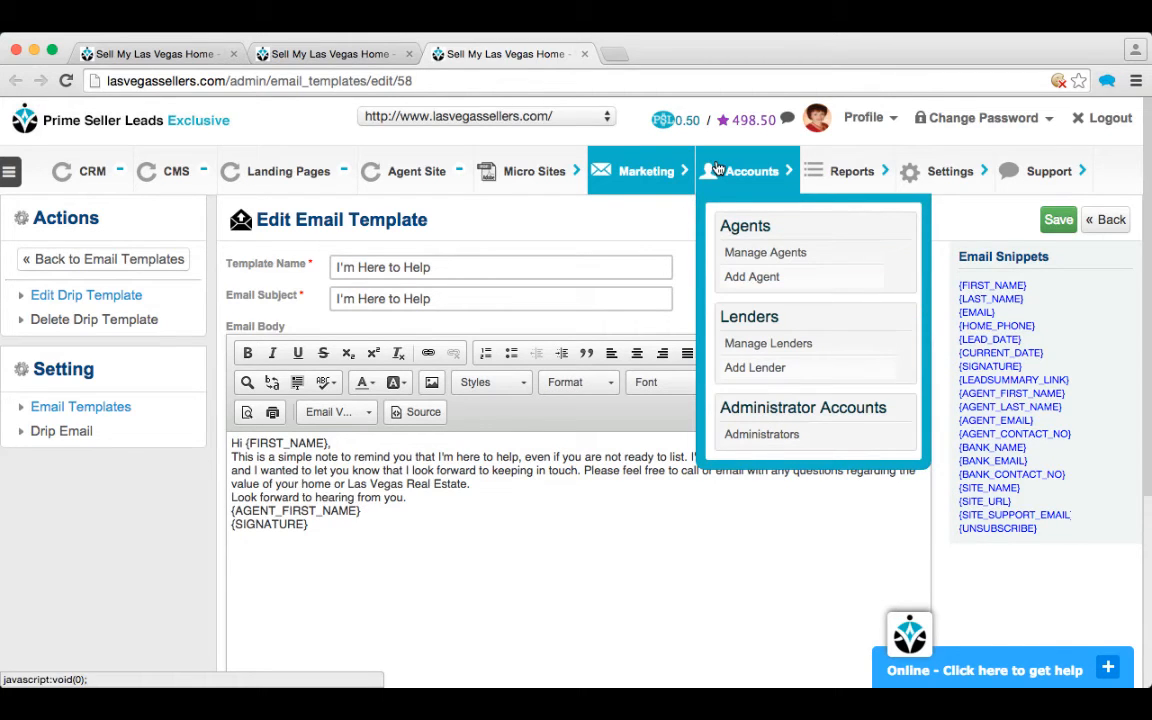
left_click(758, 256)
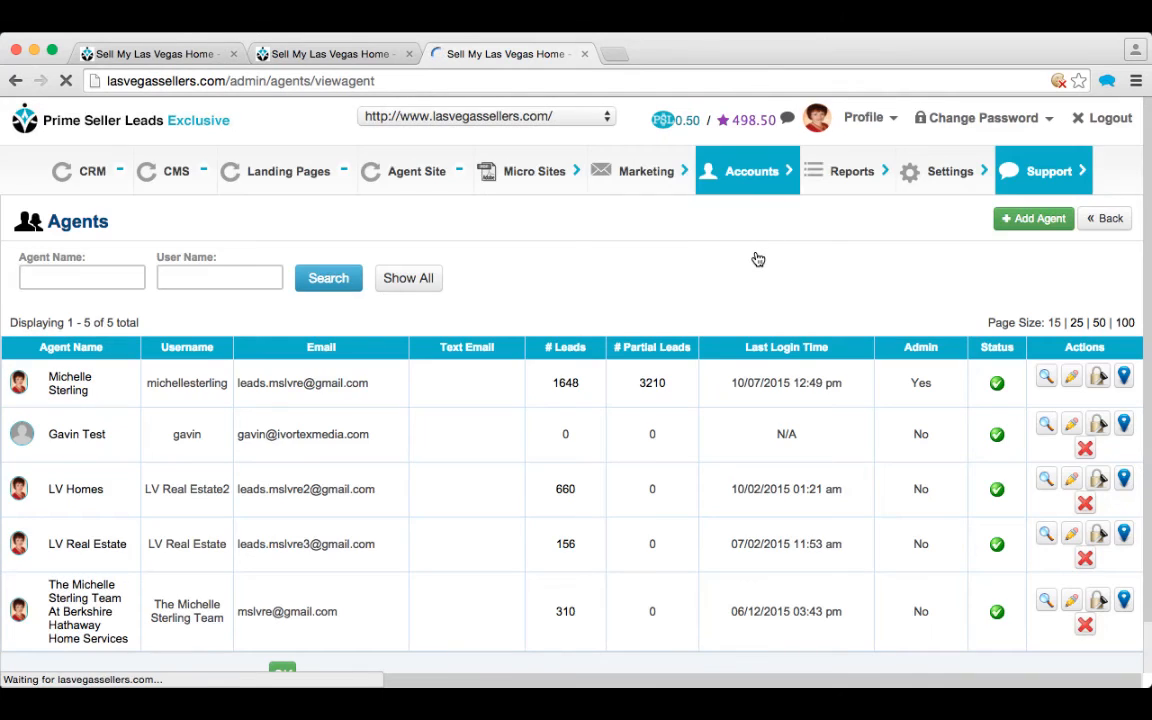
Step: Auto-assign a second drip campaign to the admin agent alongside 24 Month Nurture Campaign and save
left_click(1072, 379)
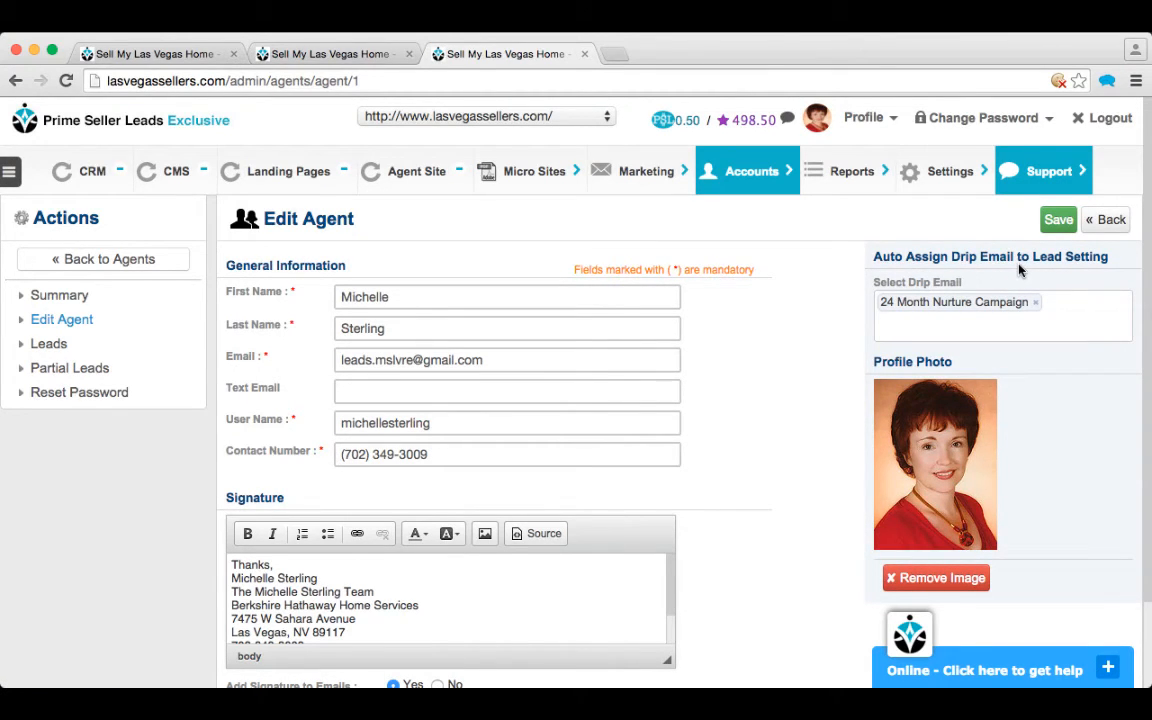
left_click(1003, 327)
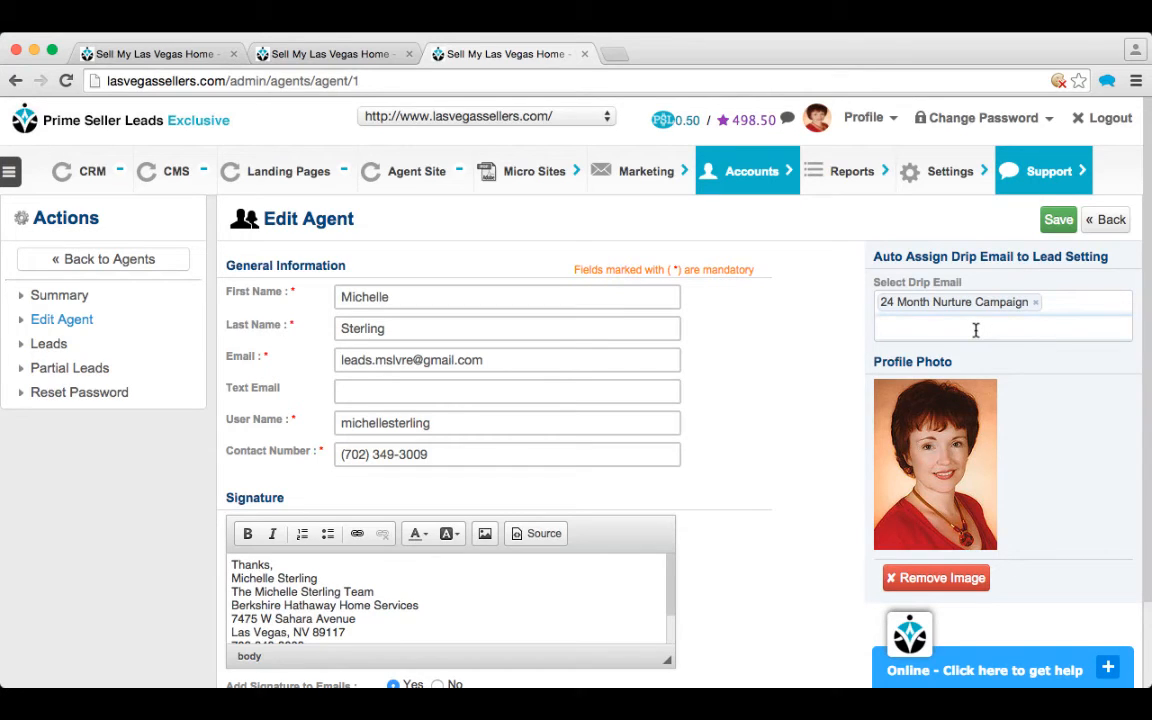
left_click(975, 329)
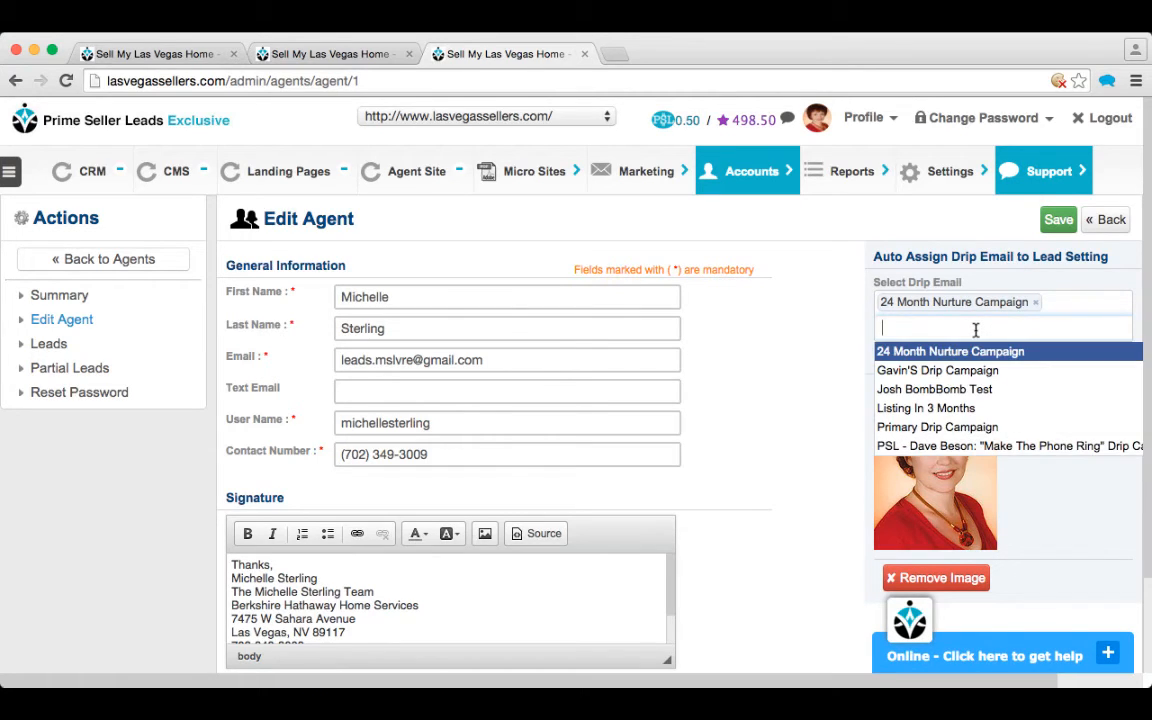
left_click(952, 368)
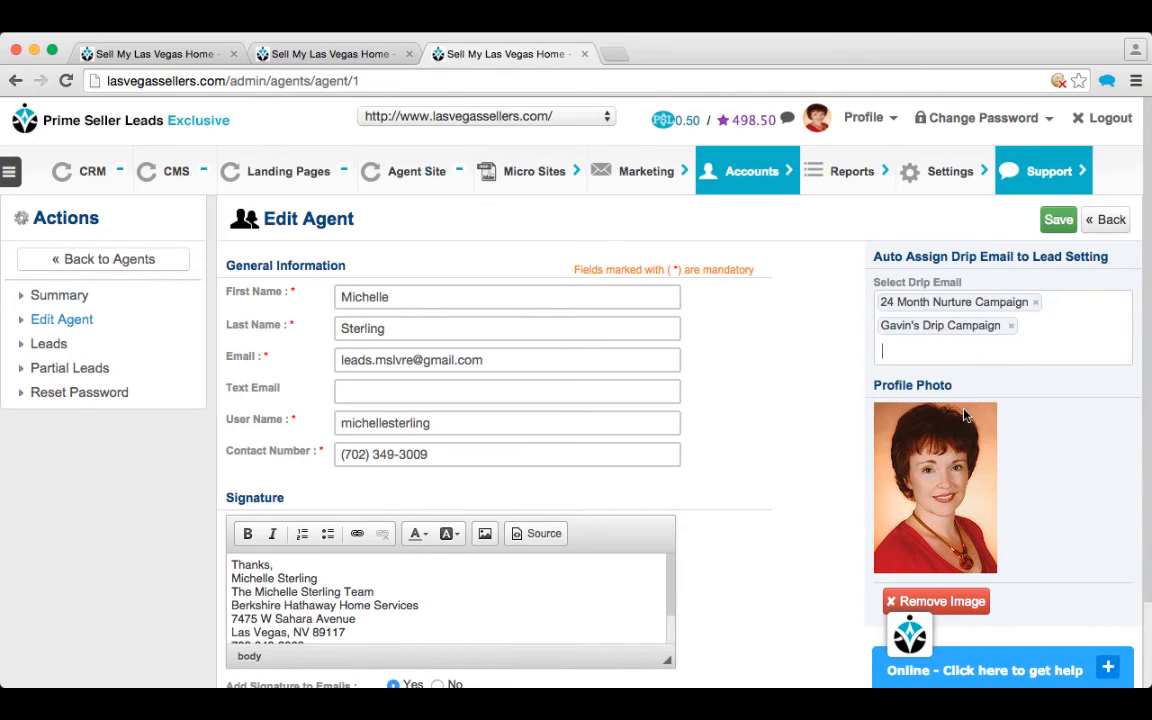
left_click(1060, 221)
Step: Review the lead-assignment options: Round Robin On, Map Location and Feeding Frenzy Off
mouse_move(945, 171)
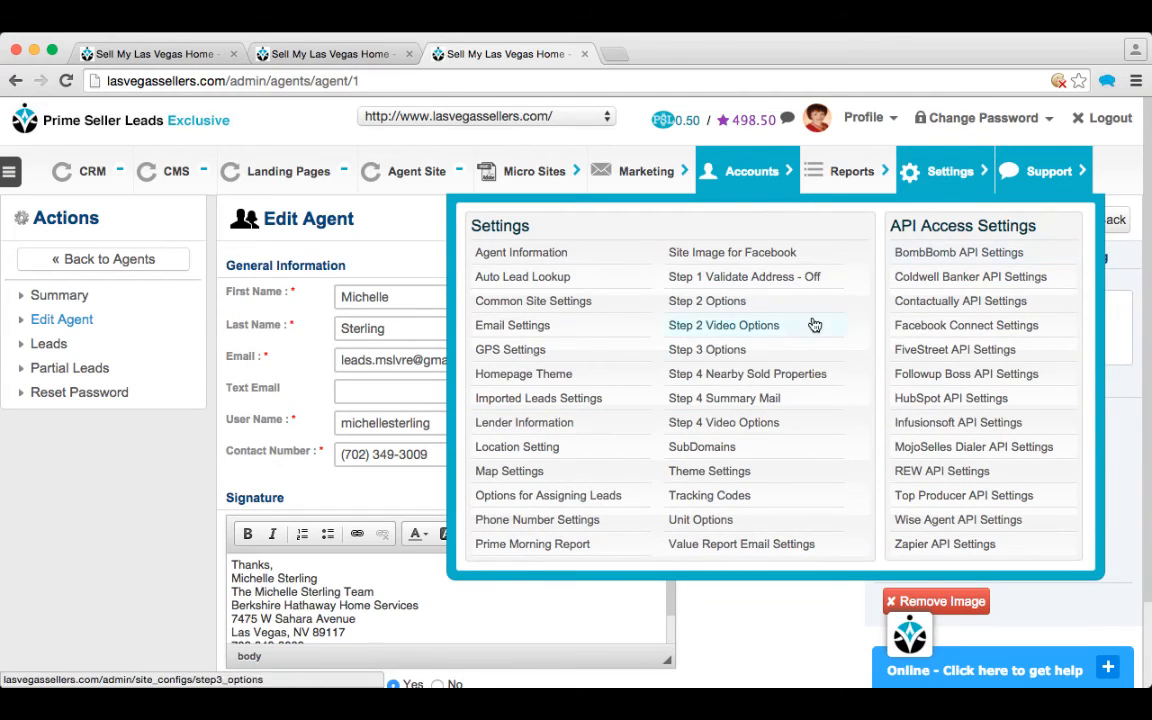
left_click(570, 503)
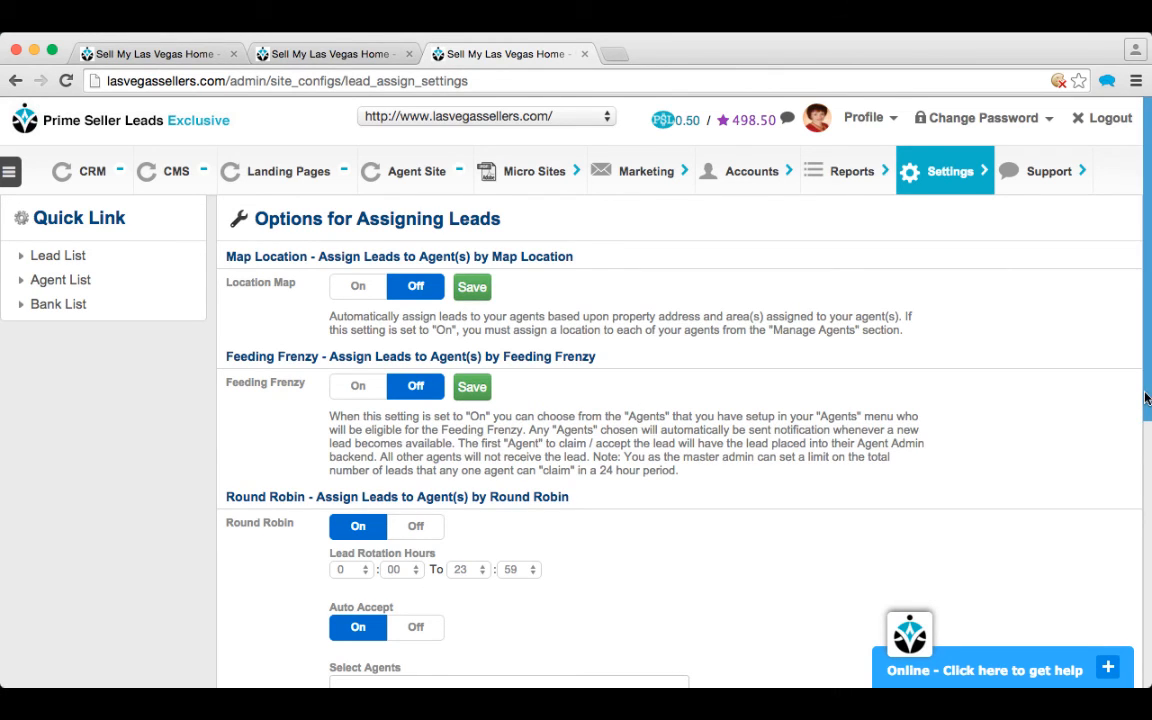
left_click_drag(1147, 398, 1138, 517)
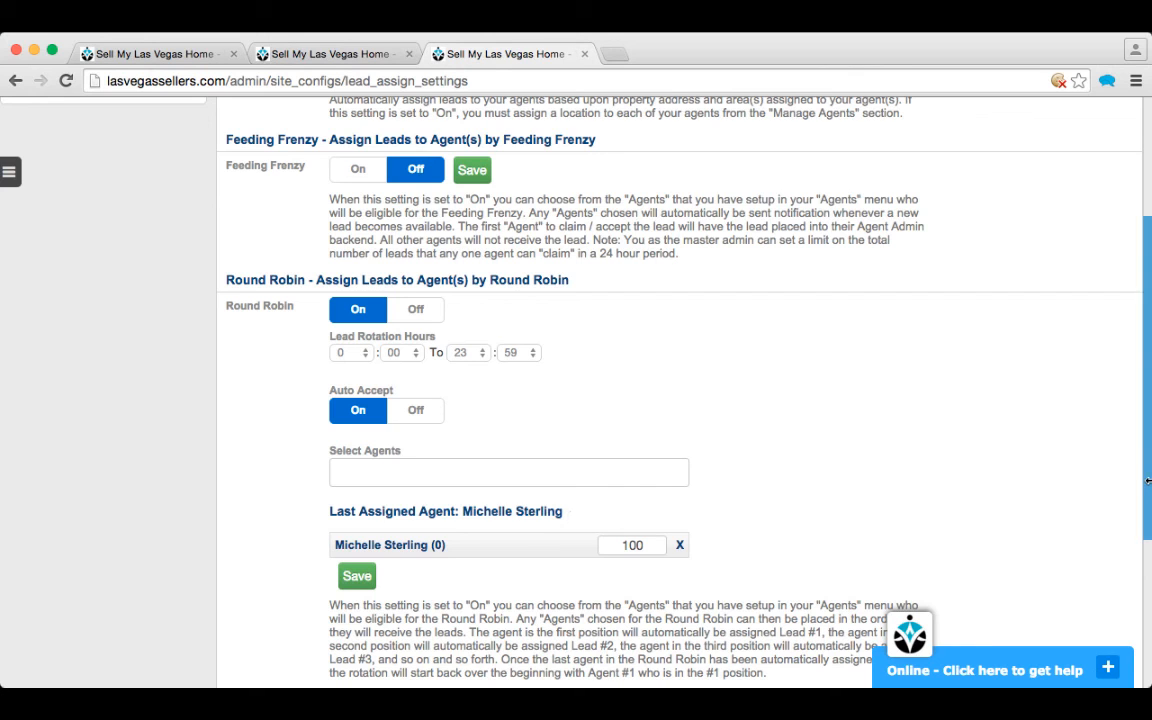
left_click_drag(1148, 480, 1111, 309)
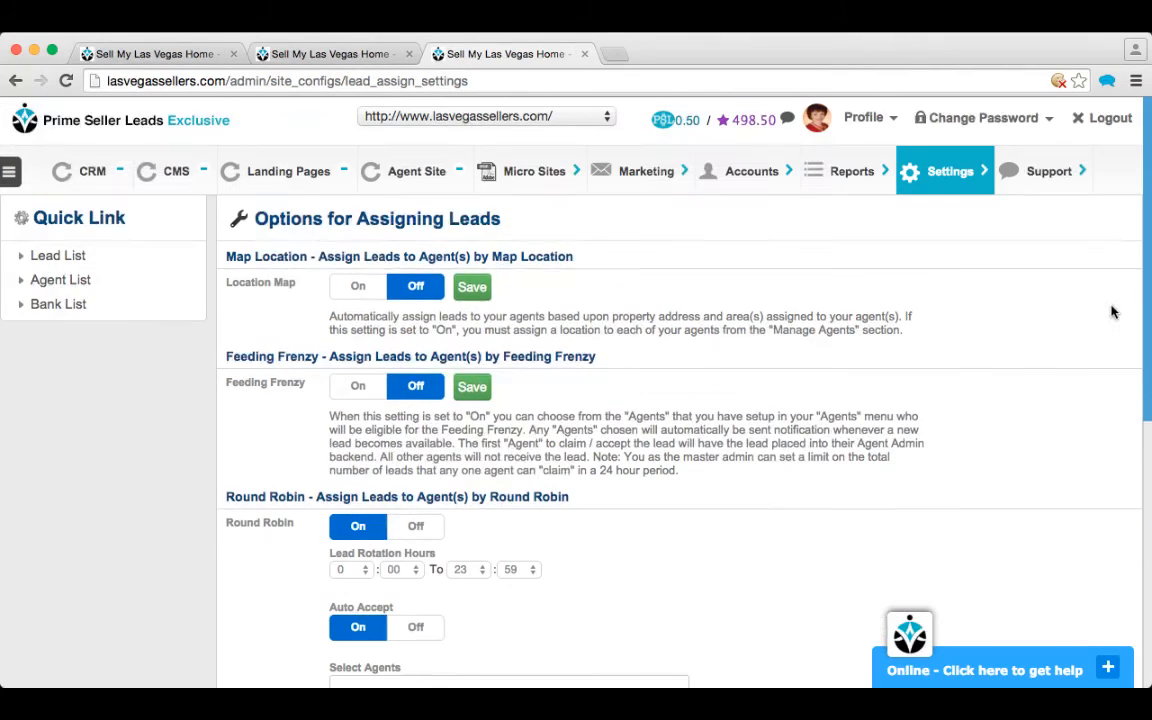